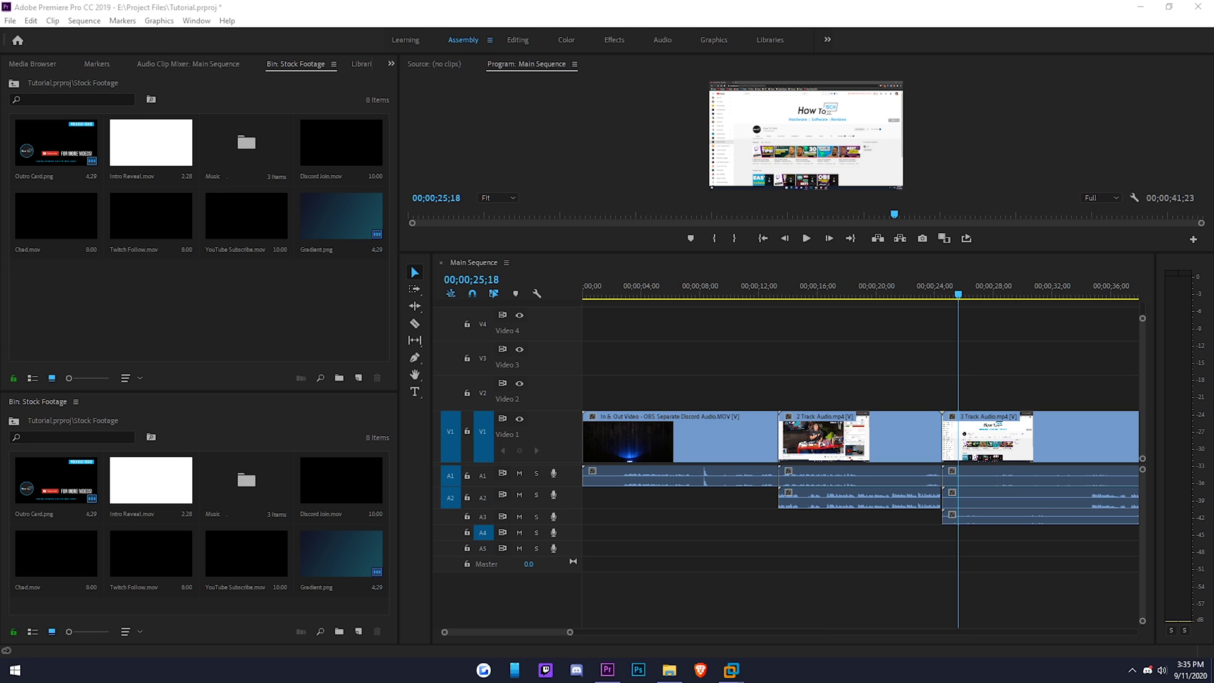
Compare the audio tracks of the three clips in the Main Sequence timeline.
click(669, 484)
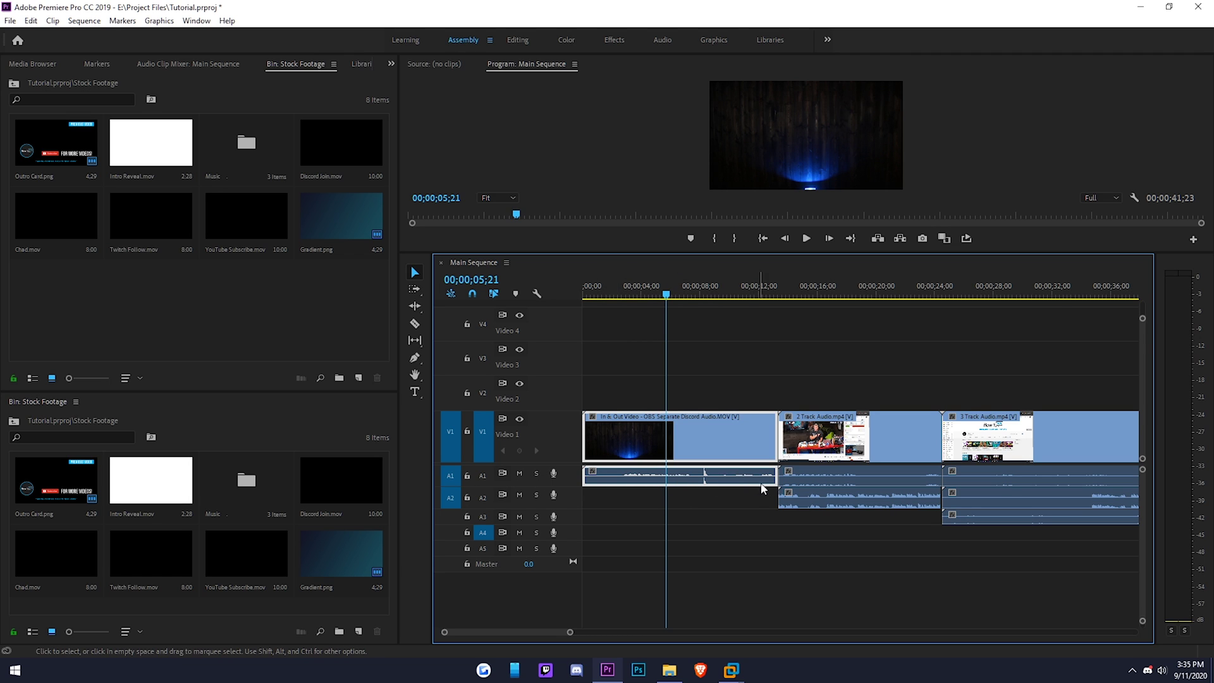
click(820, 295)
click(816, 500)
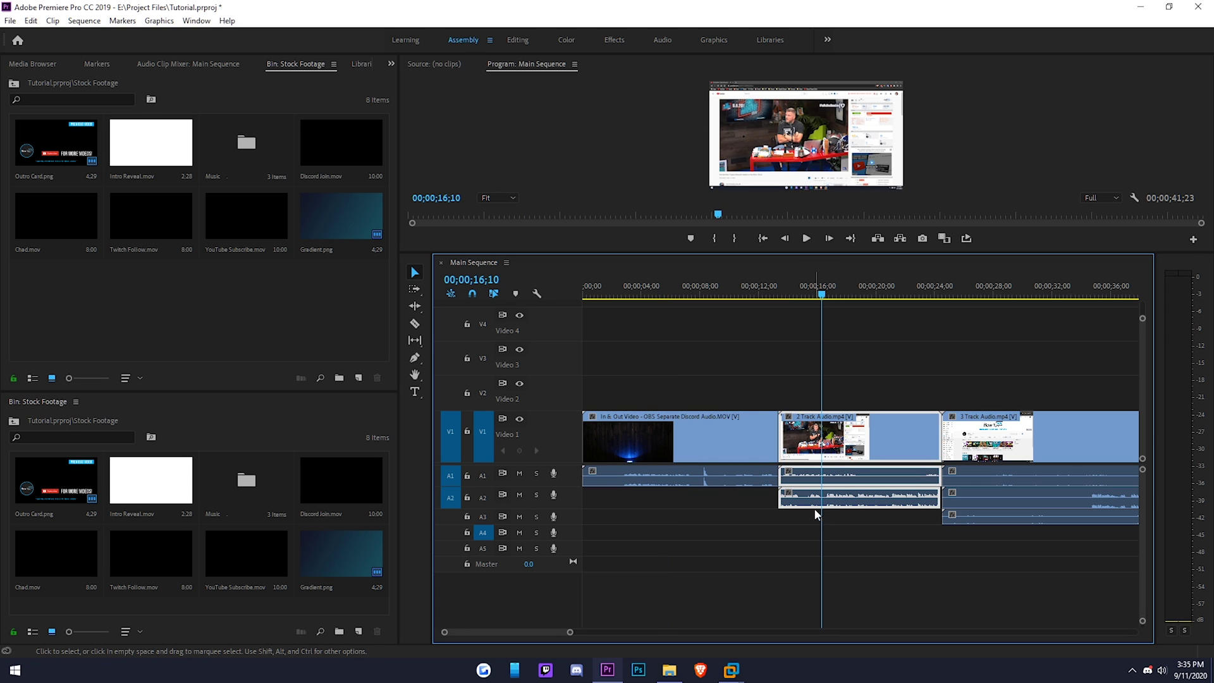
click(1025, 294)
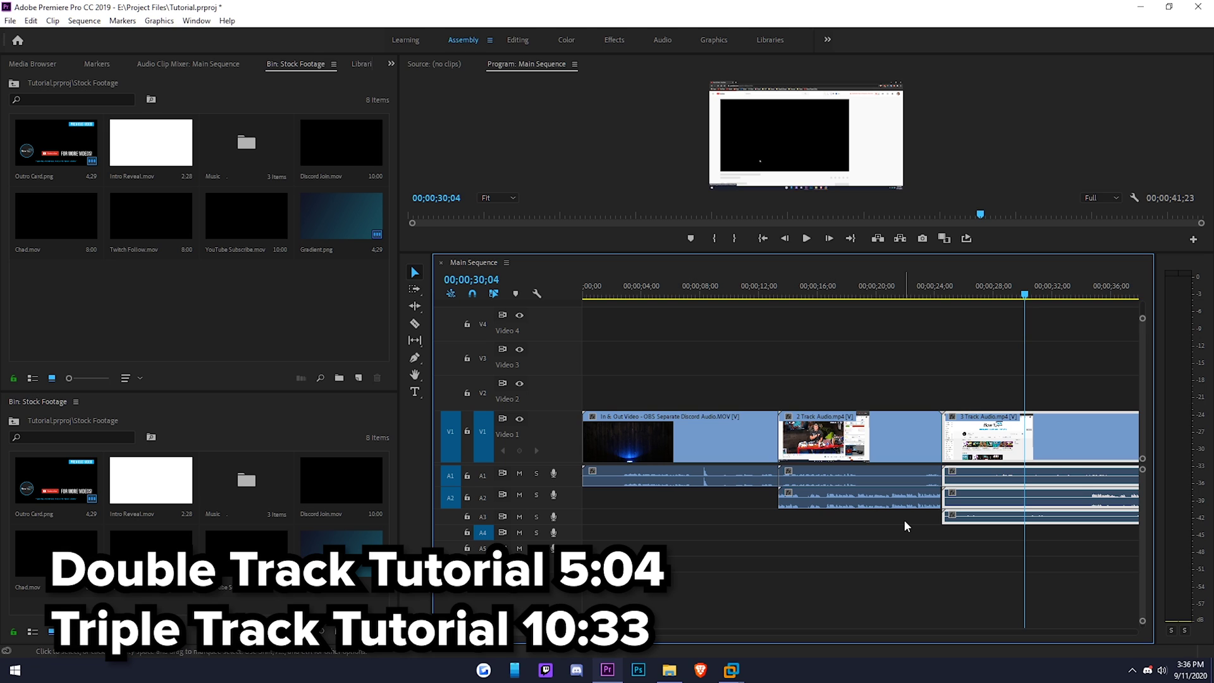
Revisit the first two clips on the timeline and save the project.
click(658, 290)
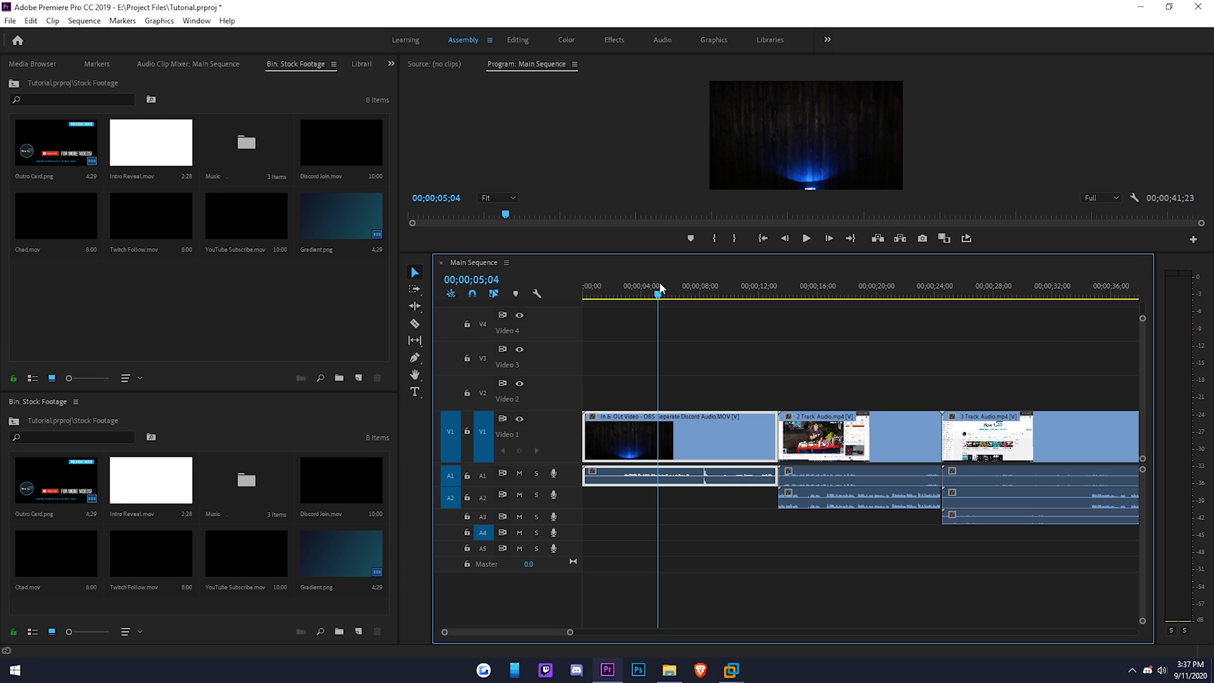
click(821, 290)
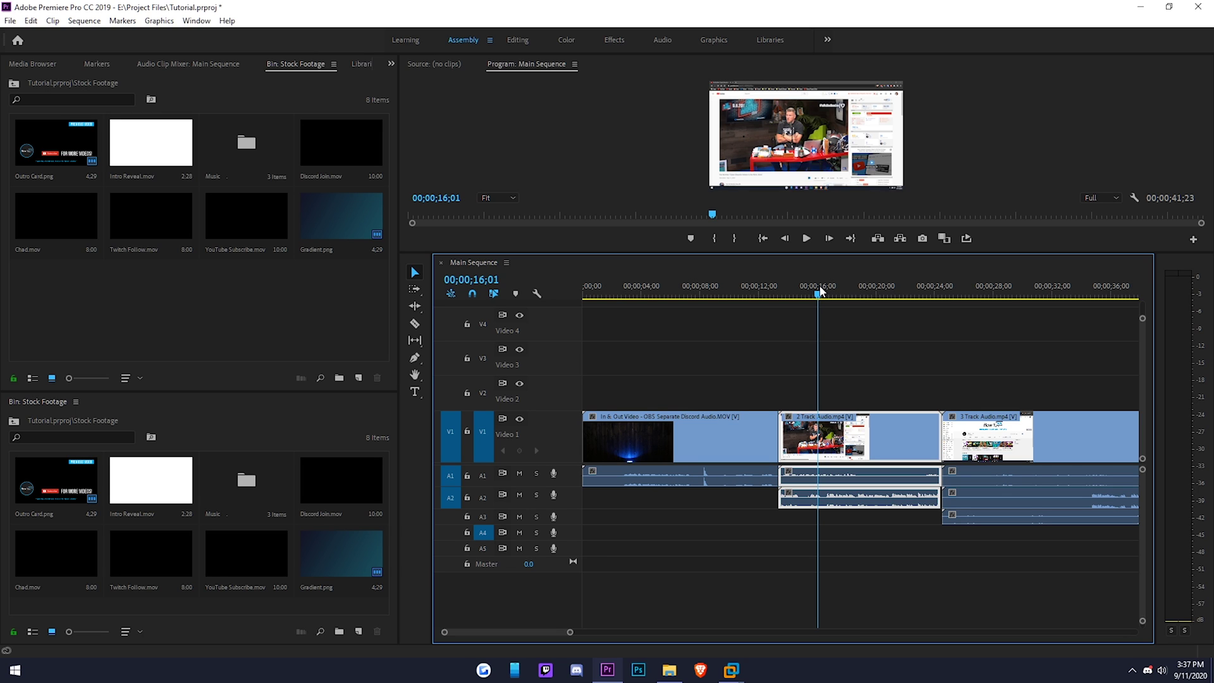
key(ctrl+s)
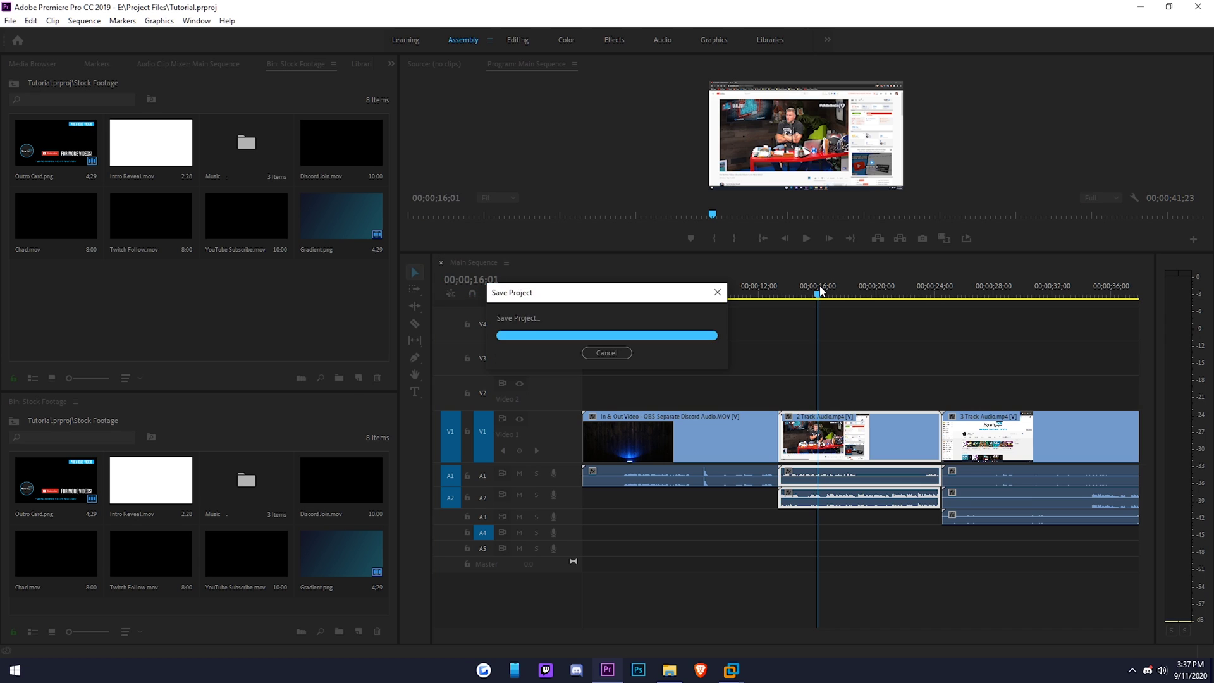
Examine the separate audio tracks of the 3 Track Audio.mp4 clip at several points in time.
click(998, 291)
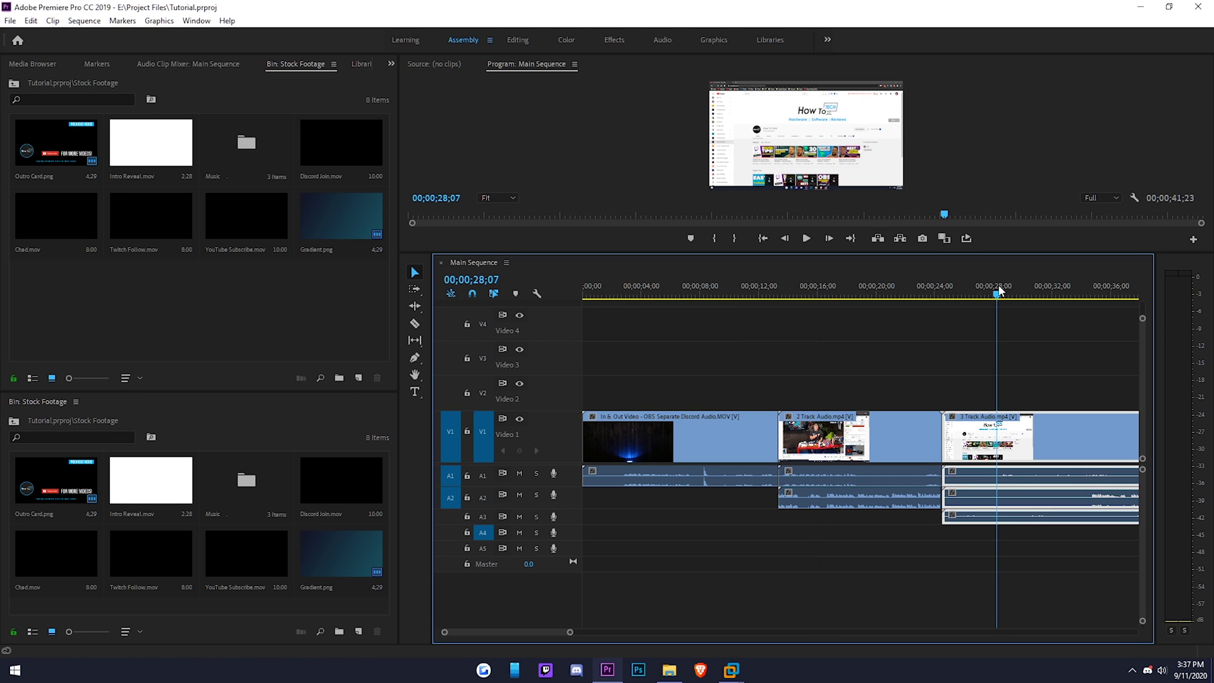
click(1070, 292)
click(1091, 292)
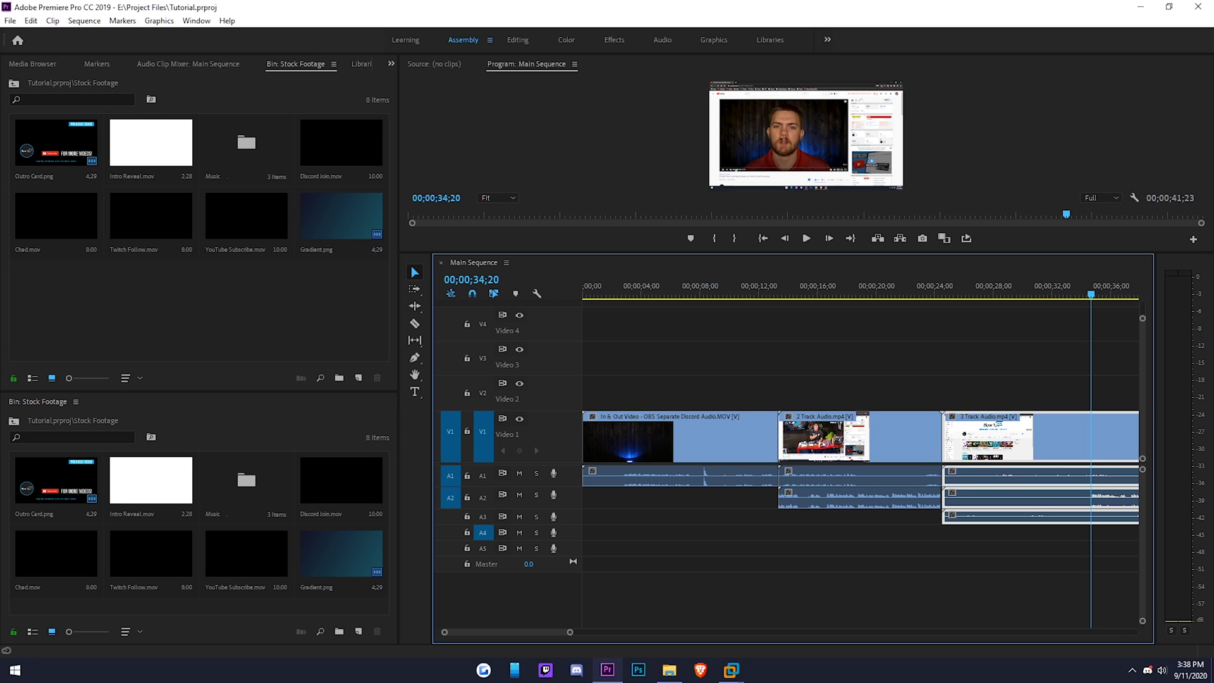
click(1041, 536)
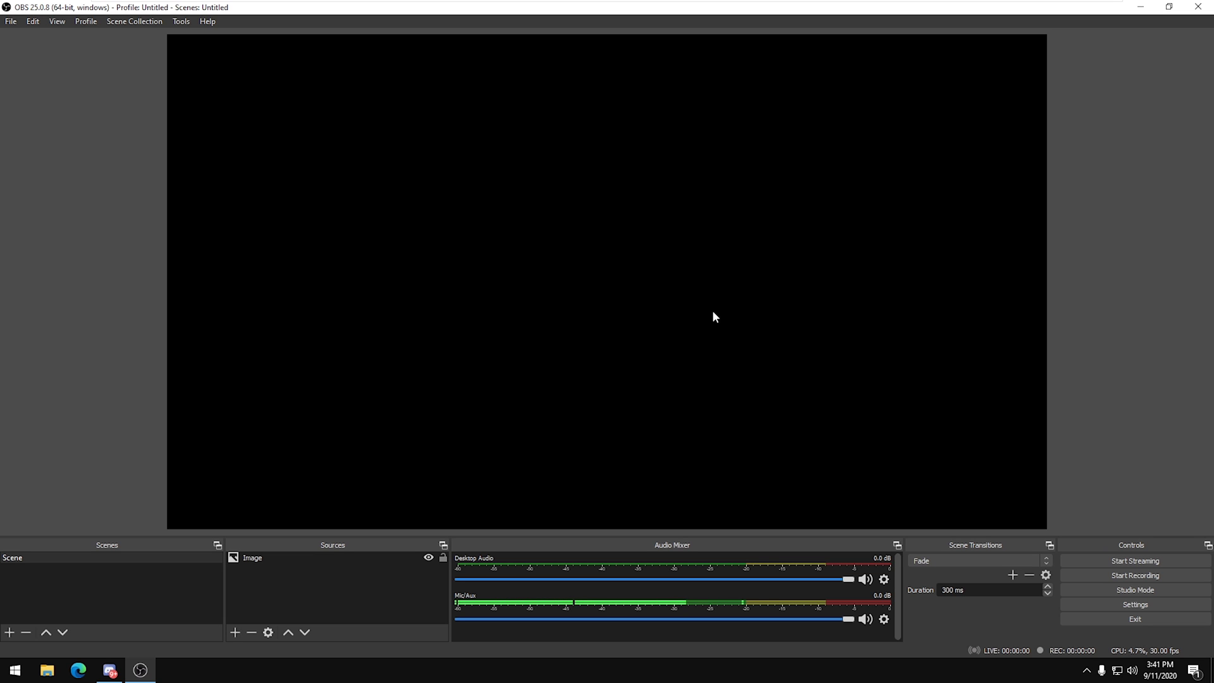
In the OBS audio settings, set Desktop Audio to Speakers (High Definition Audio Device) and Mic/Auxiliary Audio to Microphone (High Definition Audio Device).
click(1118, 605)
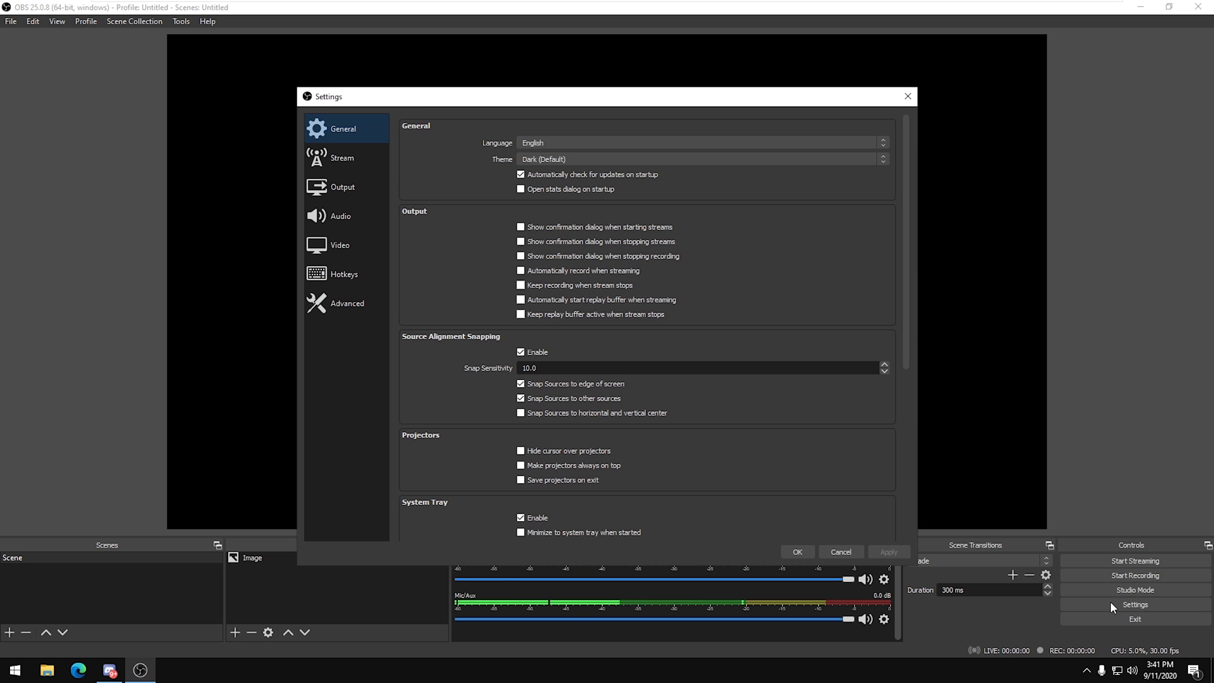
click(352, 221)
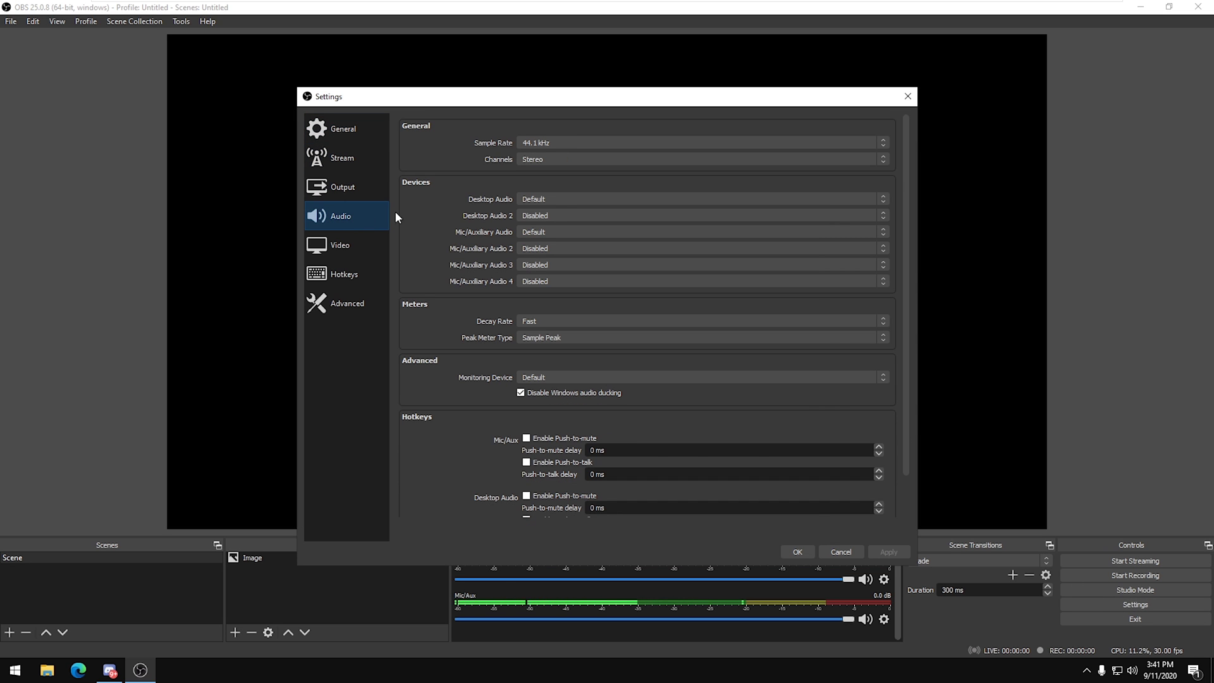
click(564, 198)
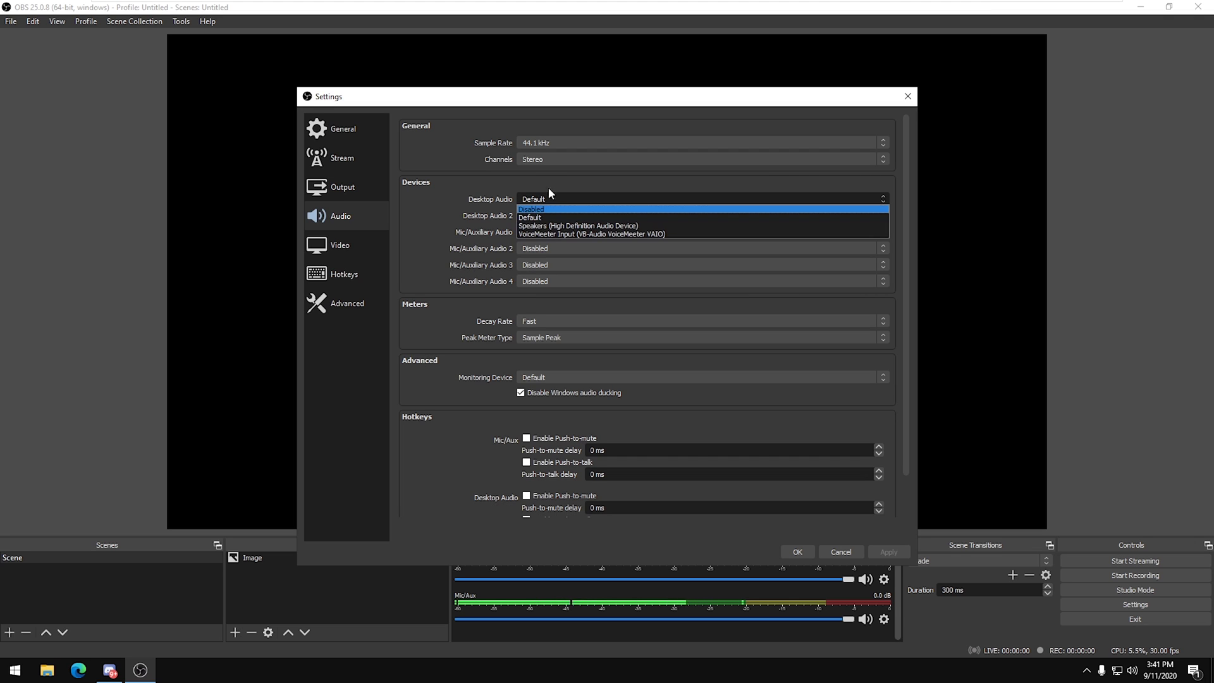
click(544, 226)
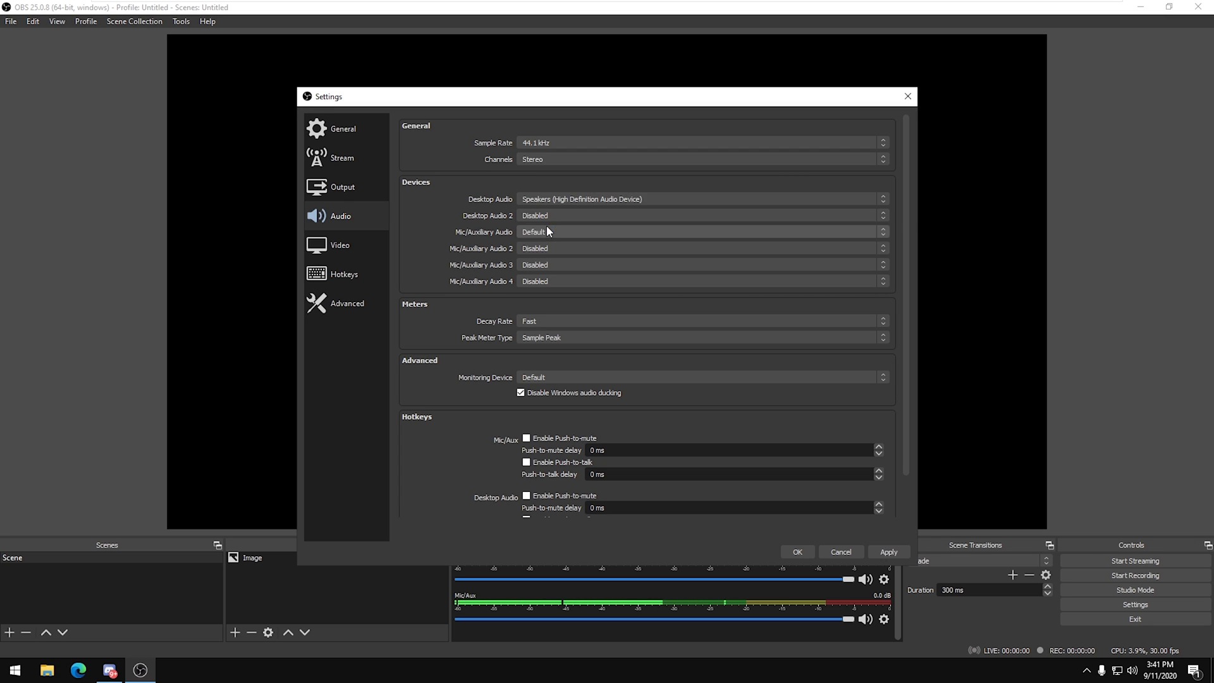
click(565, 233)
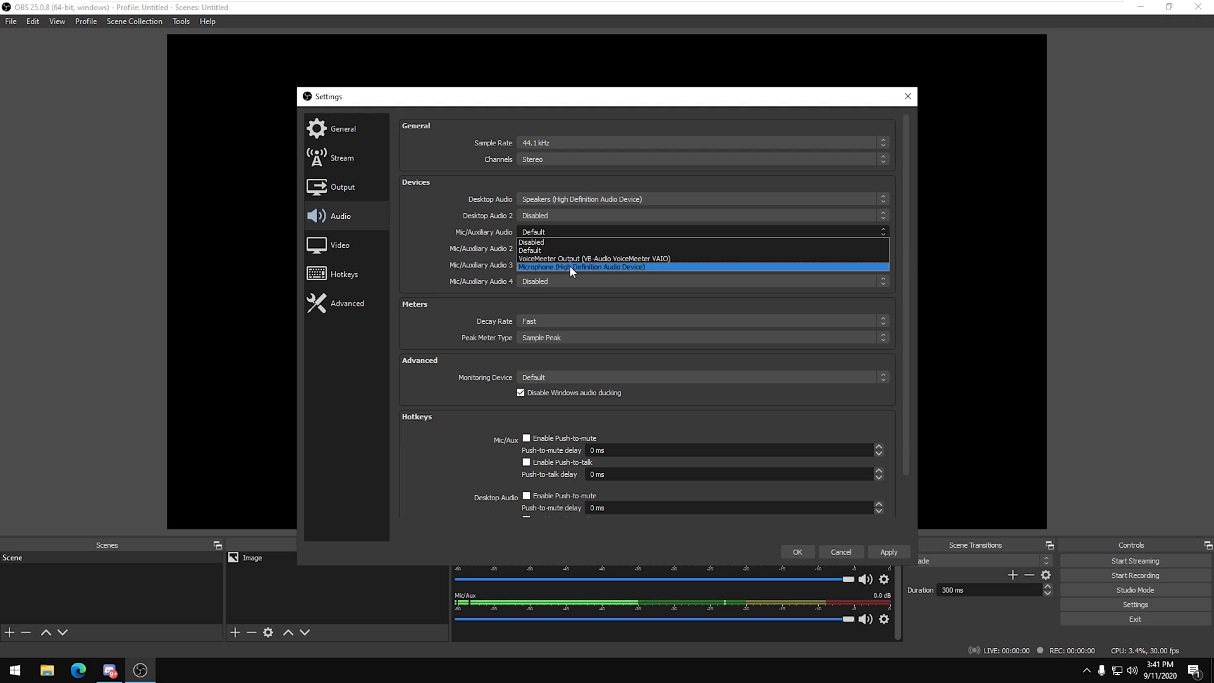
click(601, 265)
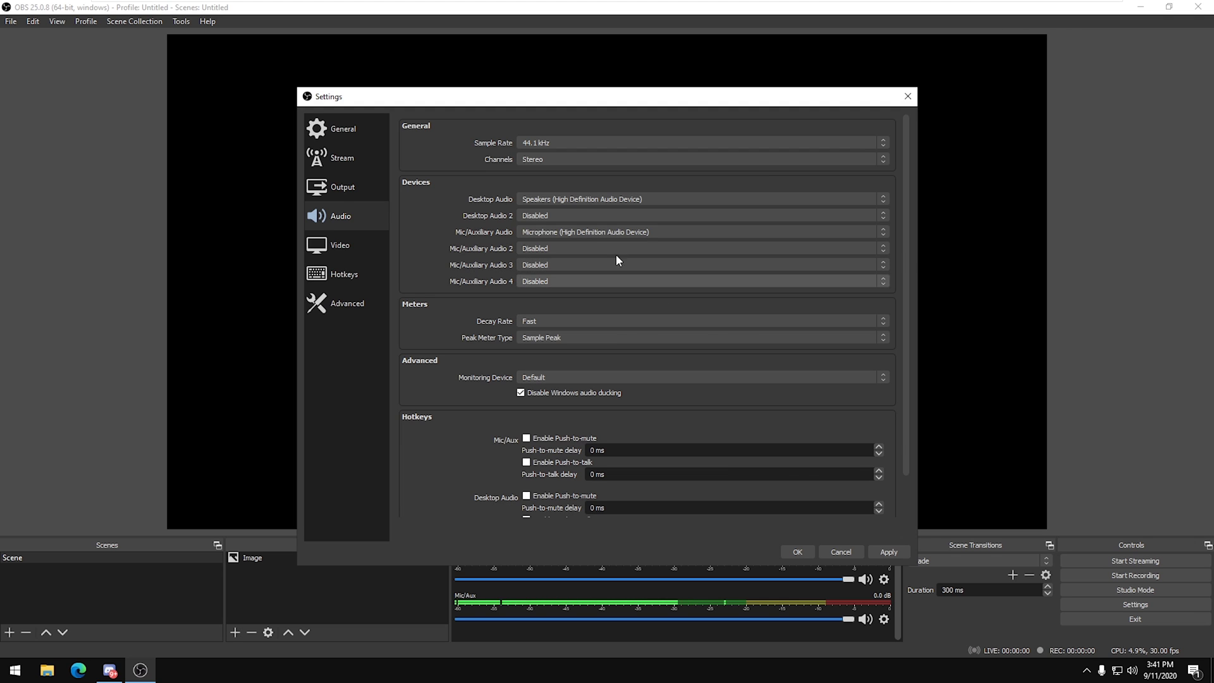
click(795, 551)
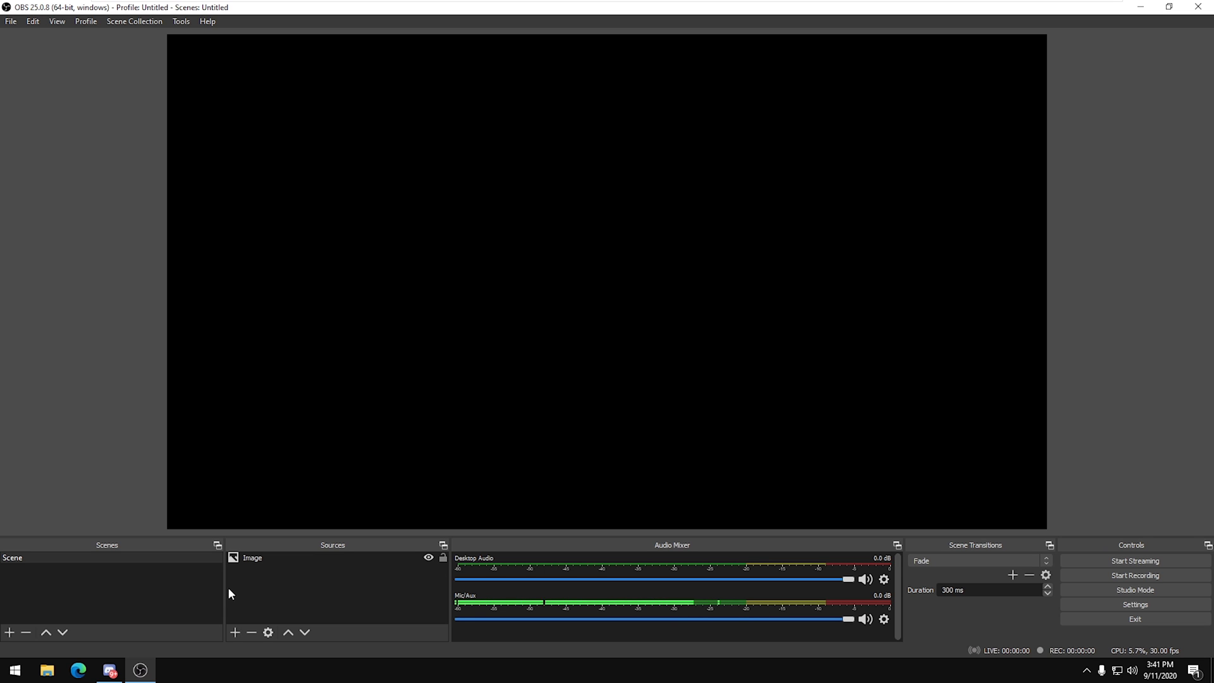
Switch to the Microsoft Edge browser.
click(79, 670)
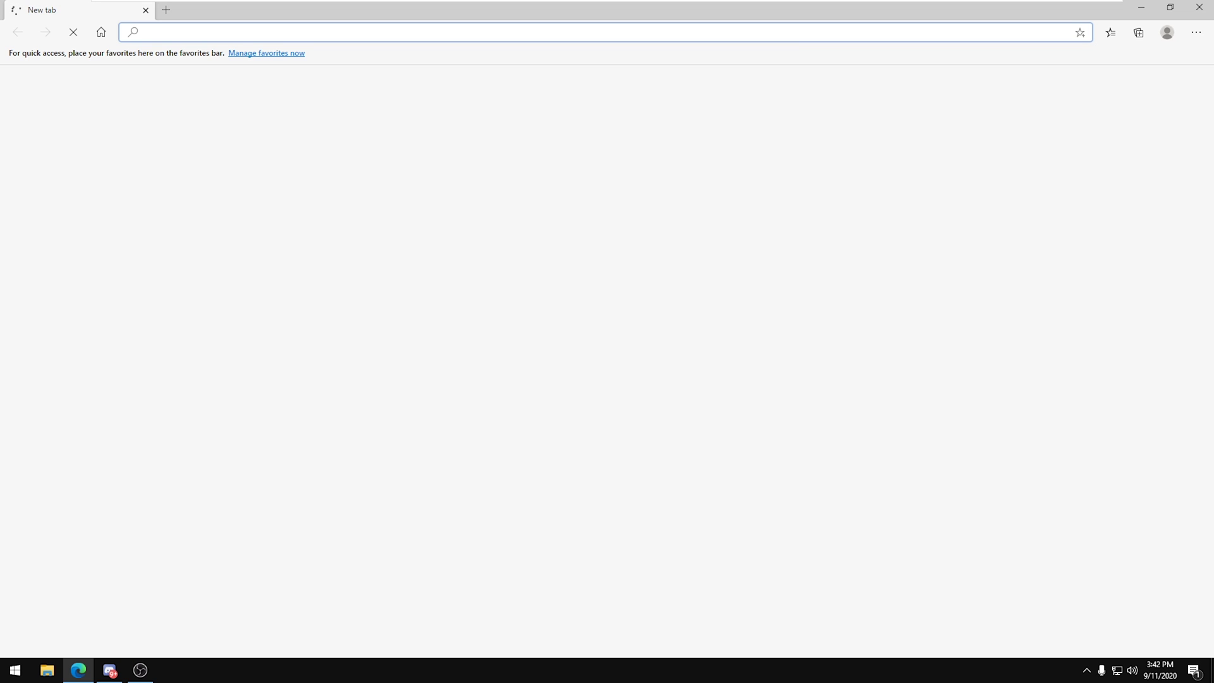
text(youtube)
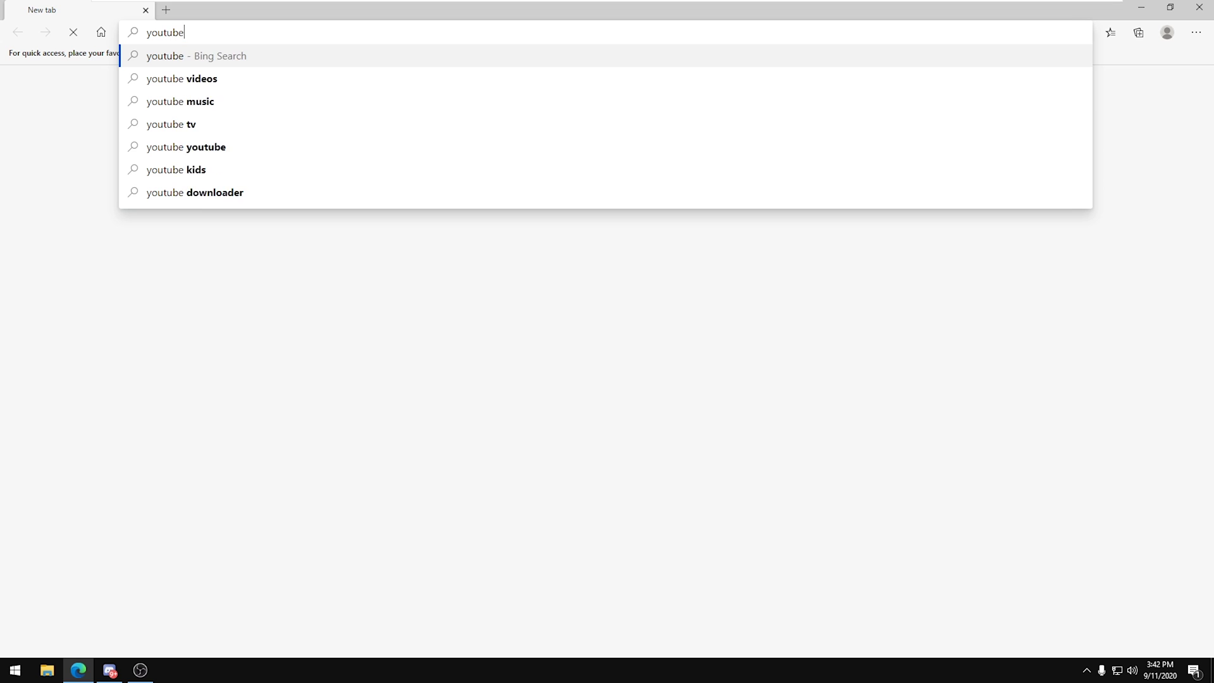
text(.com/c/)
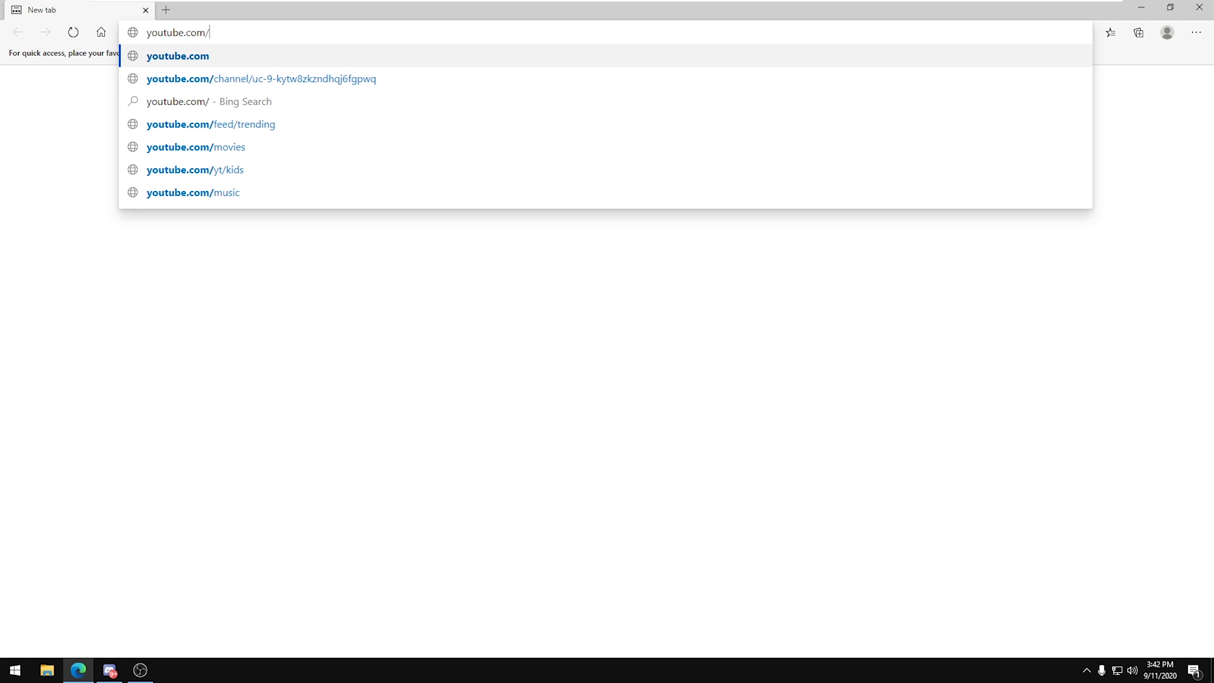
key(BackSpace)
key(BackSpace)
key(BackSpace)
key(BackSpace)
key(BackSpace)
key(BackSpace)
key(BackSpace)
key(BackSpace)
key(BackSpace)
key(BackSpace)
key(BackSpace)
key(BackSpace)
key(BackSpace)
key(BackSpace)
Open the website howtotech.us.
text(how)
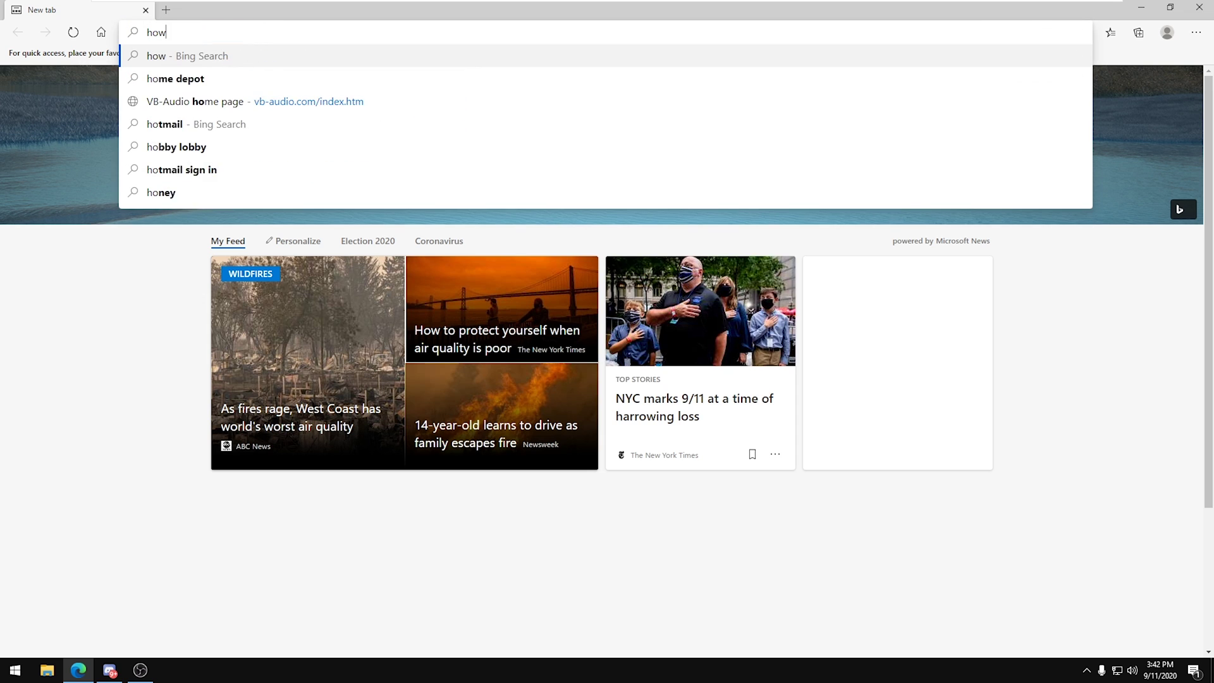
text(totech.us)
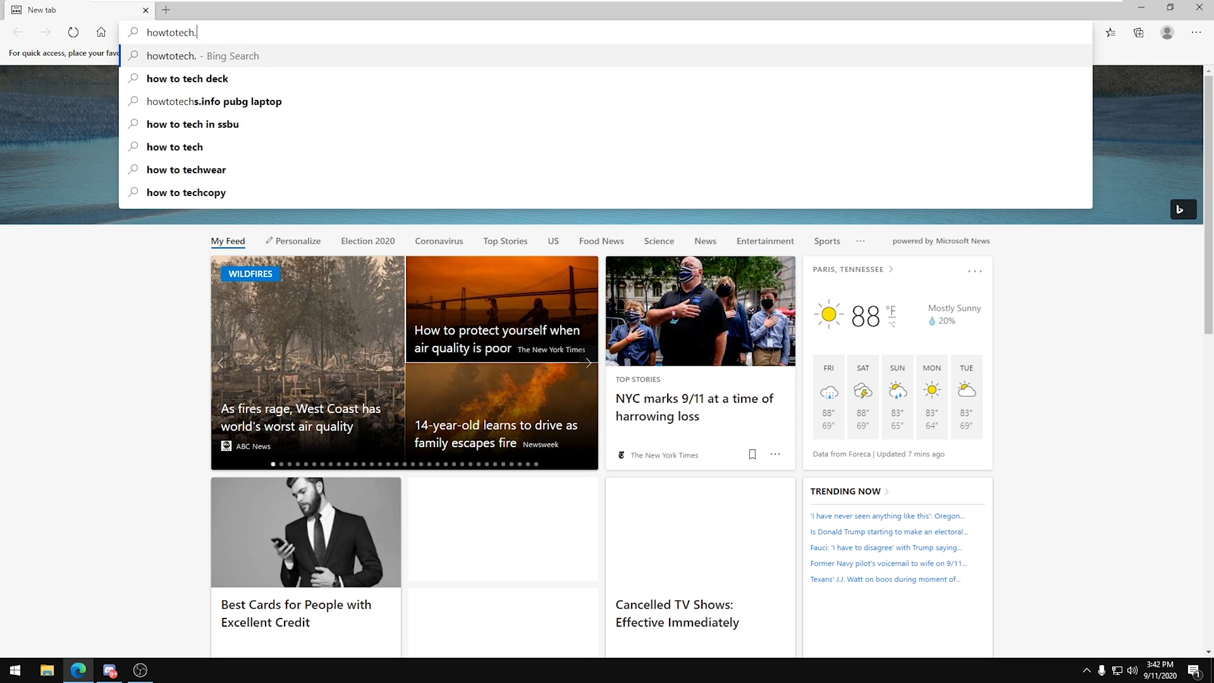
key(Return)
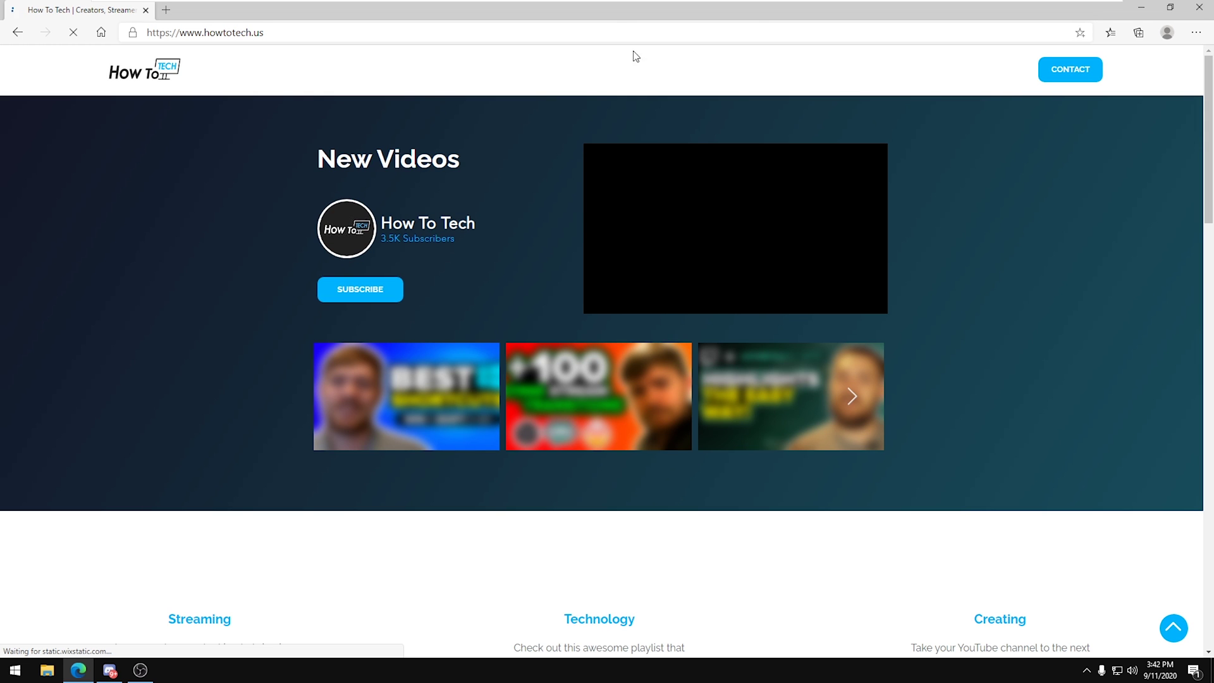
Play the website's featured video with the OBS audio mixer in view to check the Desktop Audio meter, and close the browser.
drag(512, 39, 405, 26)
drag(585, 6, 567, 24)
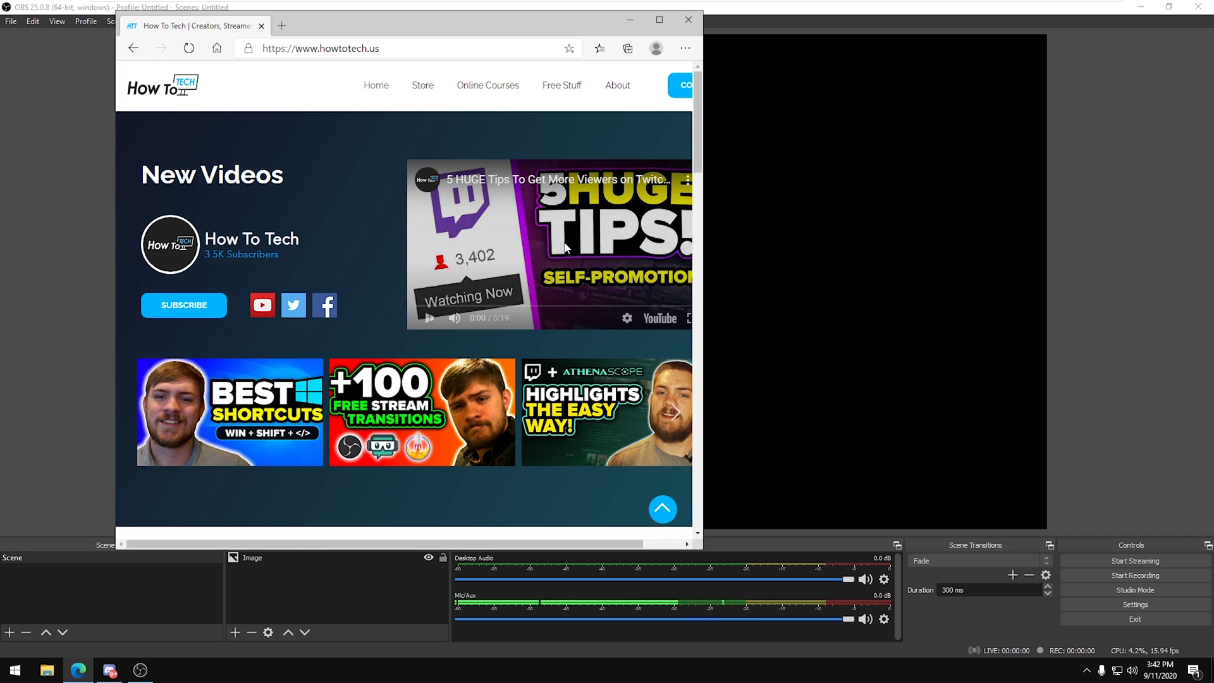
click(565, 248)
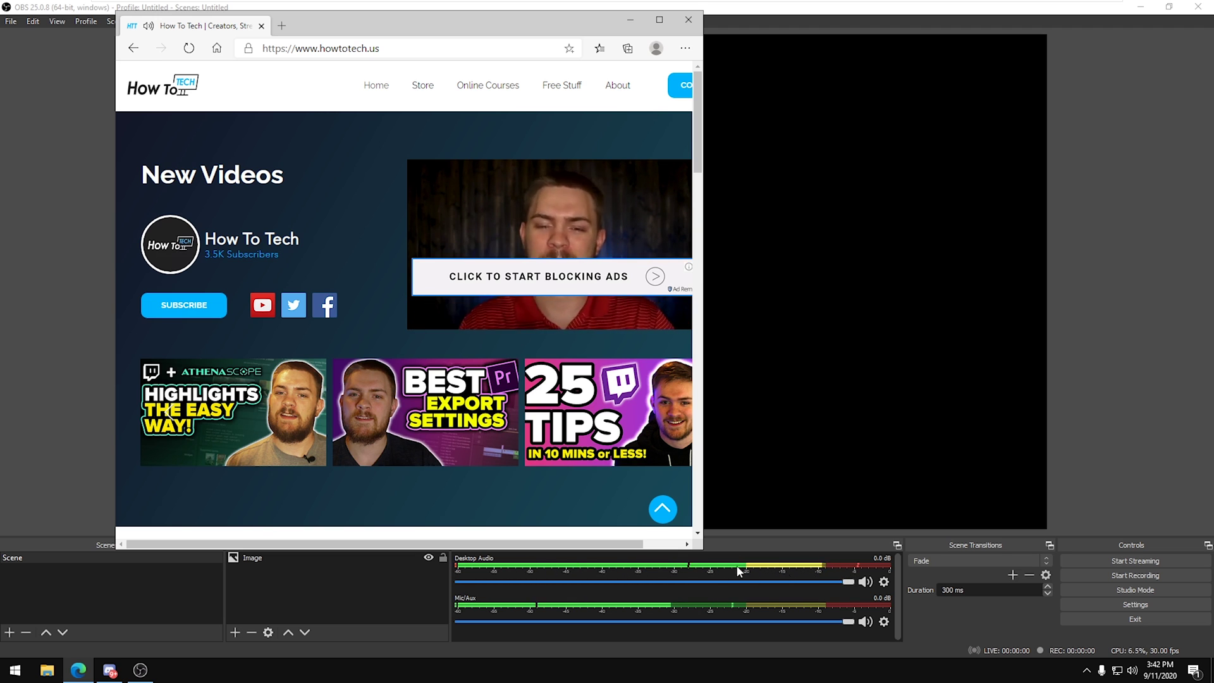
click(689, 23)
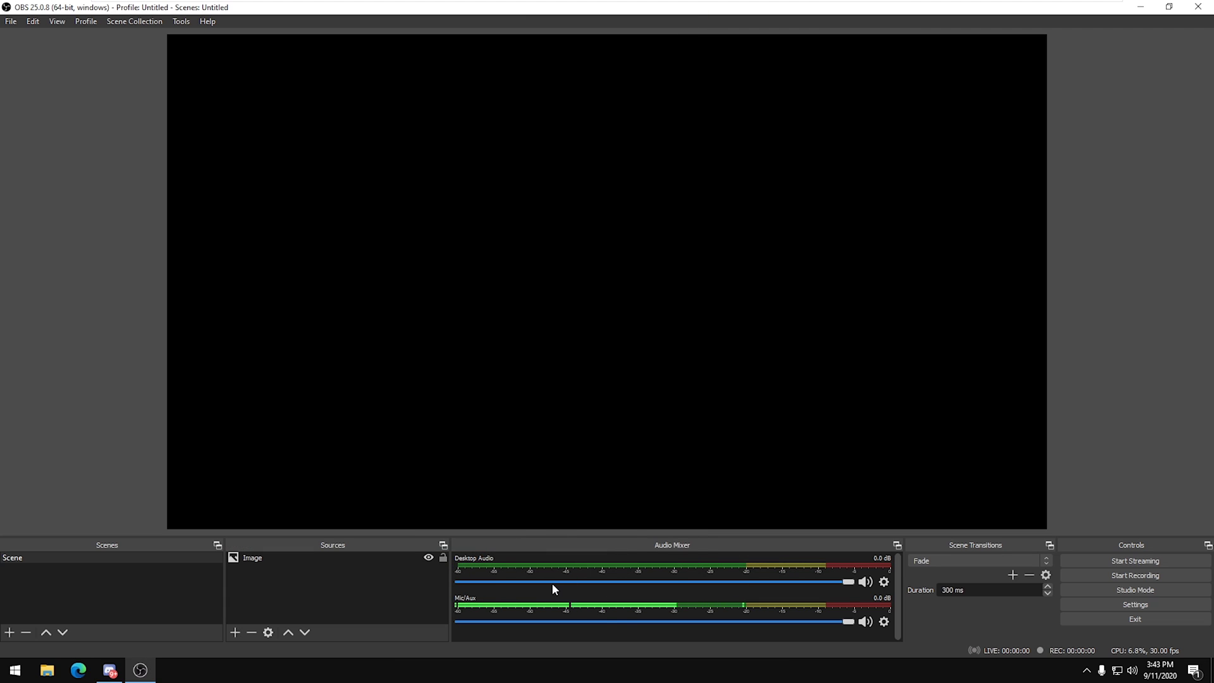
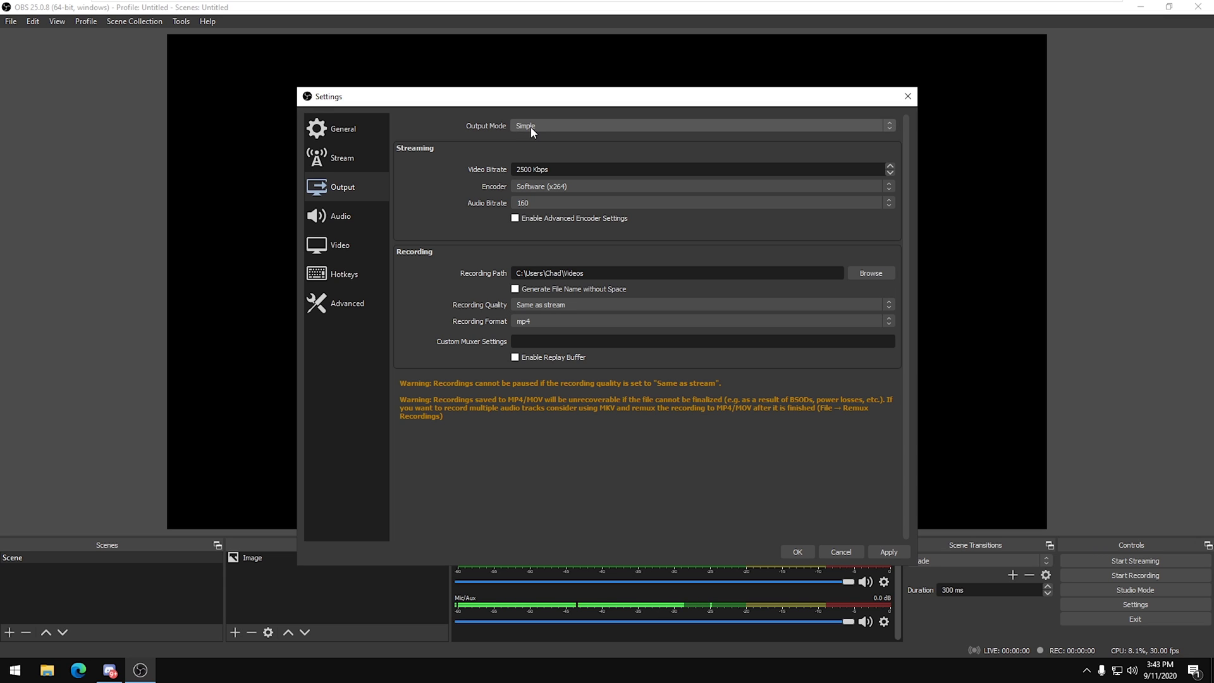
Set the OBS output mode to Advanced and the recording format to mp4.
click(532, 129)
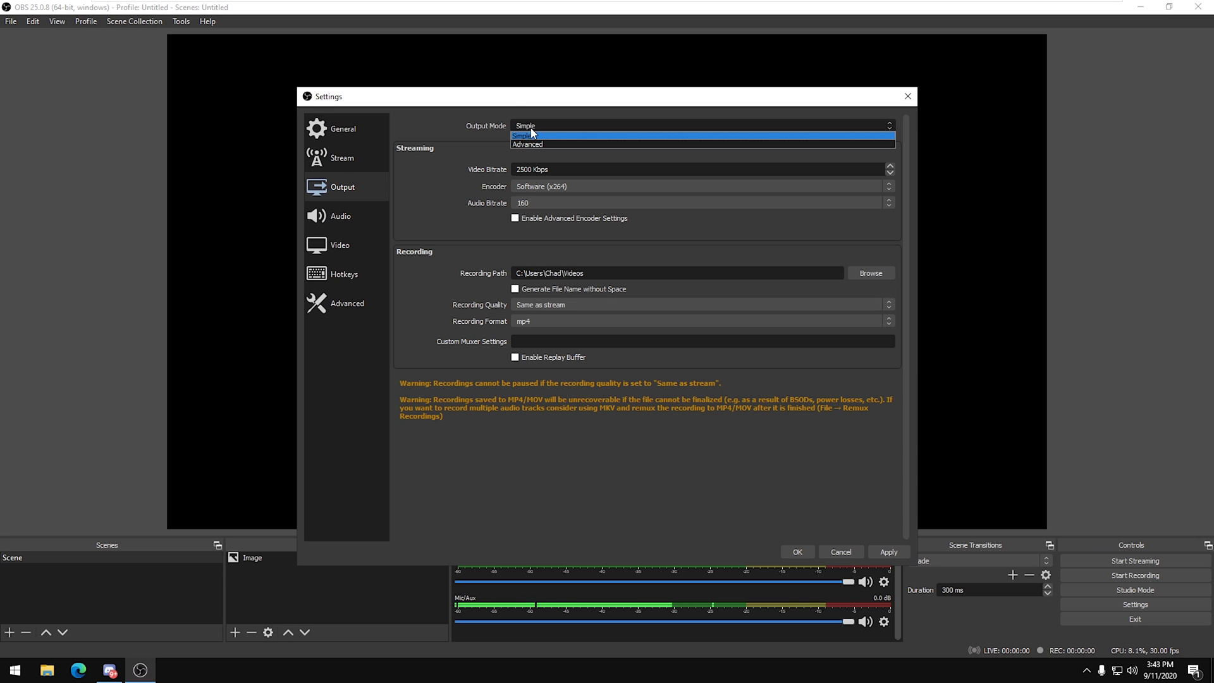
click(537, 143)
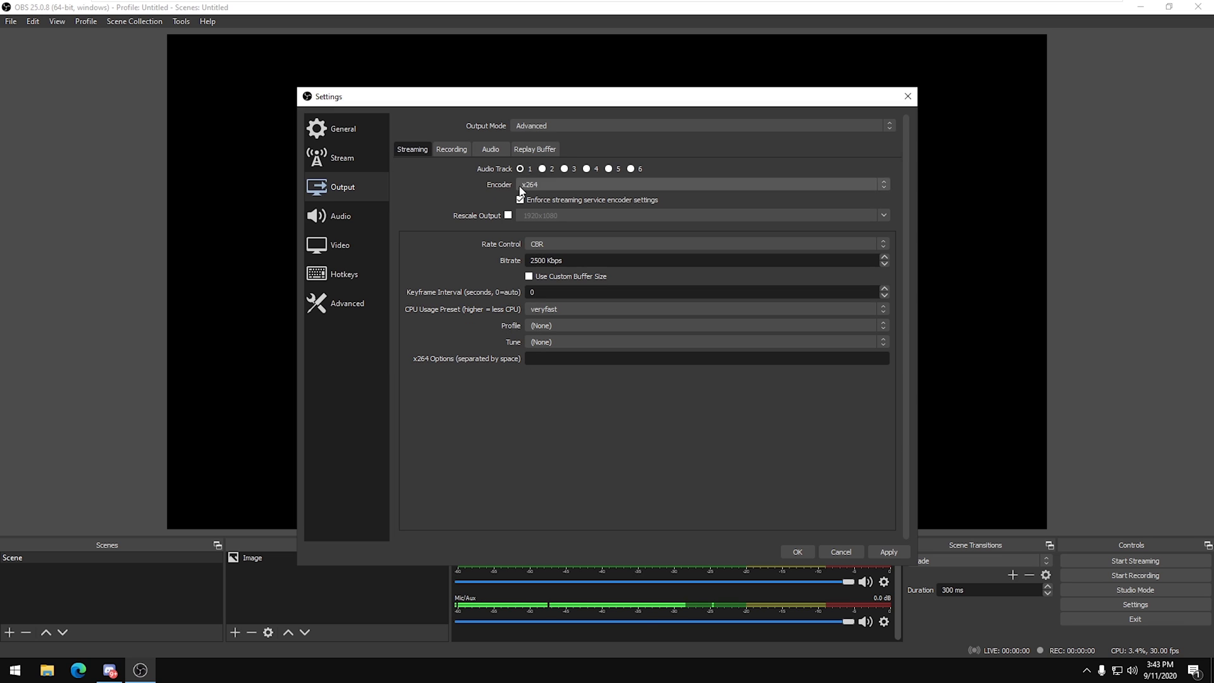
click(443, 151)
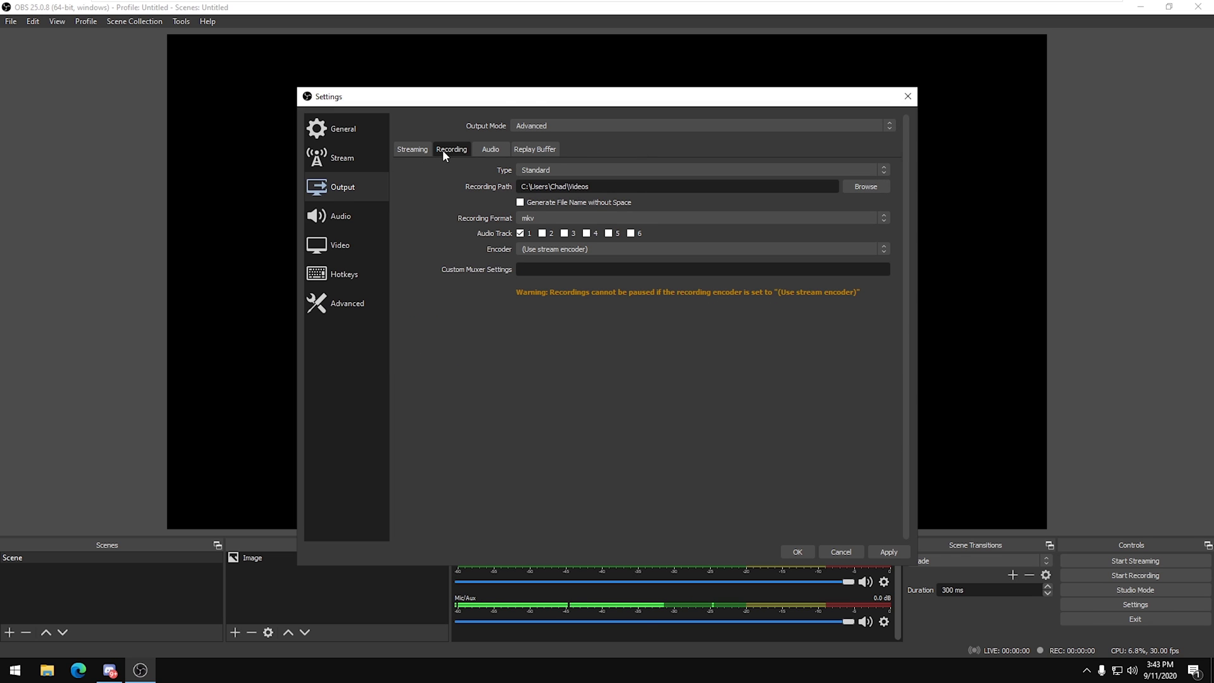
click(540, 221)
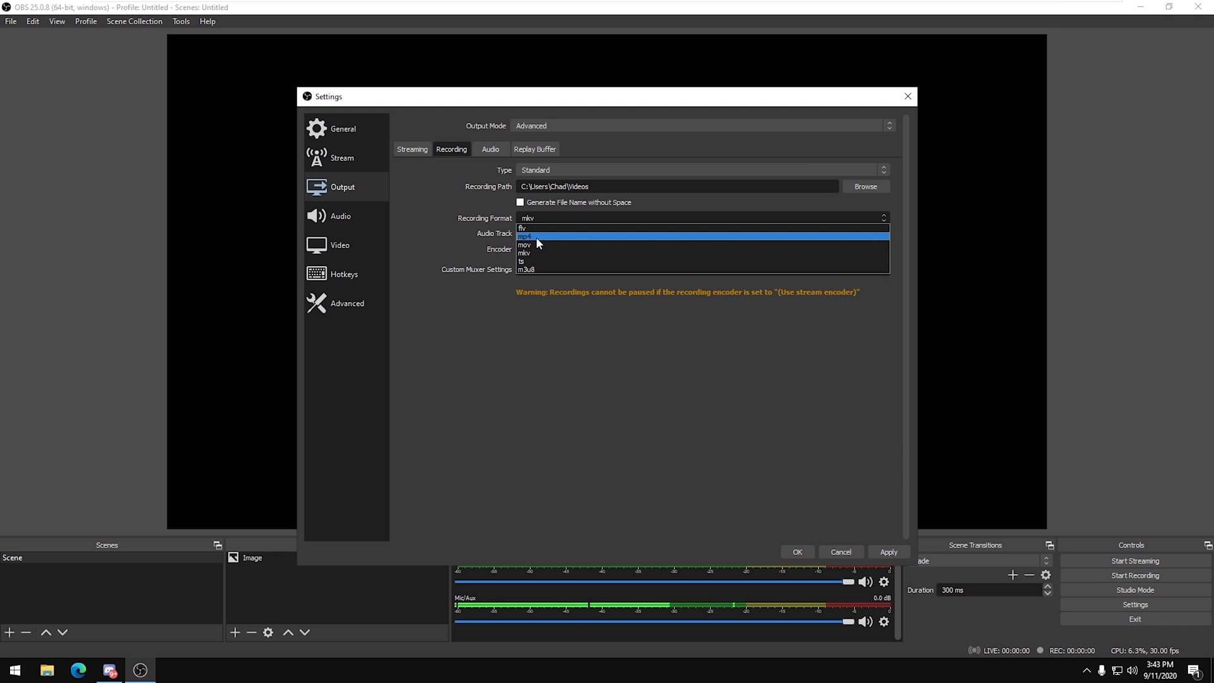
click(537, 237)
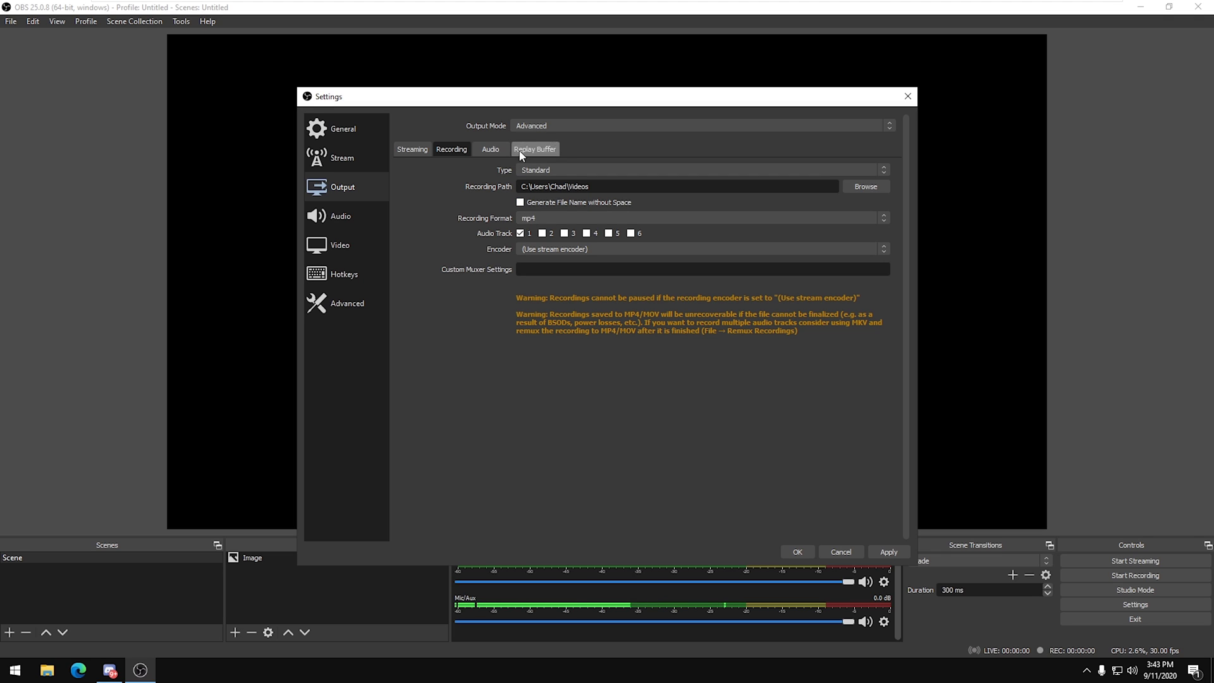
click(520, 232)
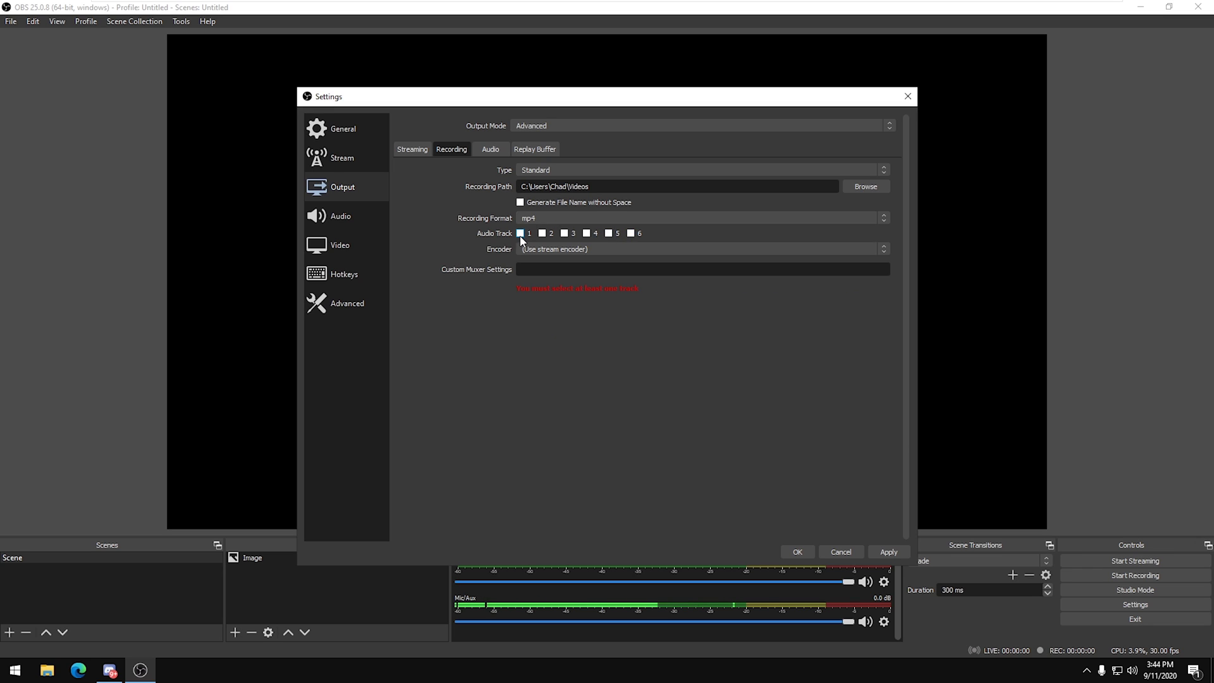
click(630, 233)
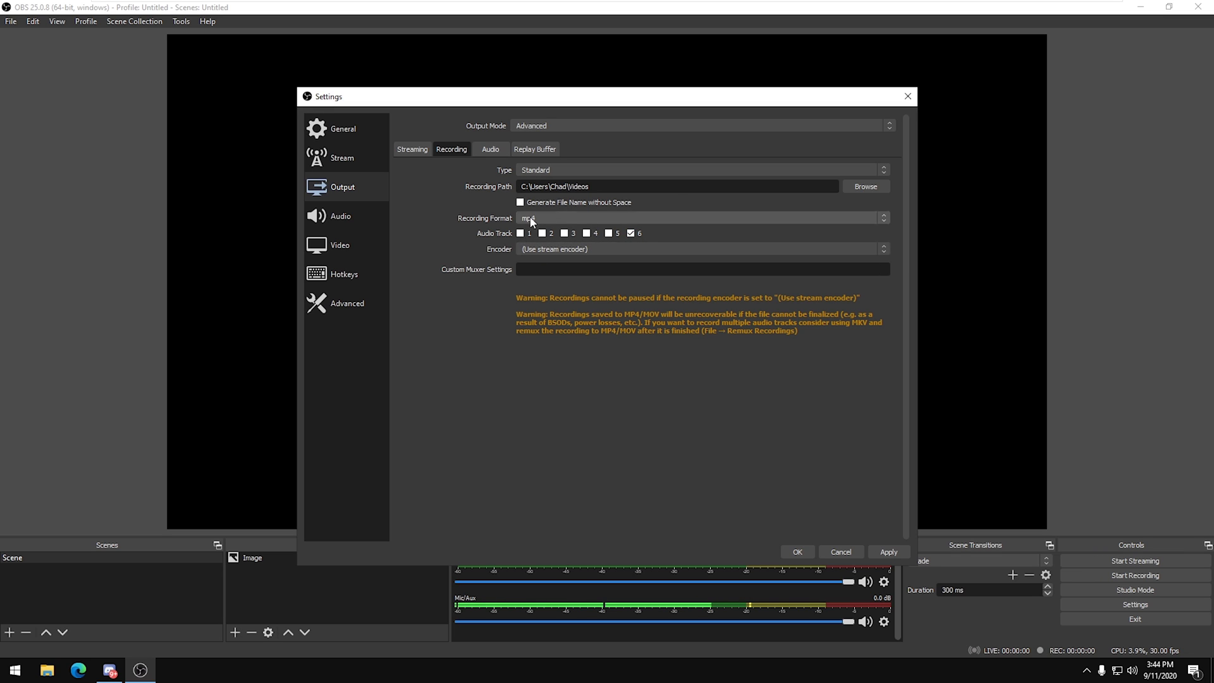
click(631, 234)
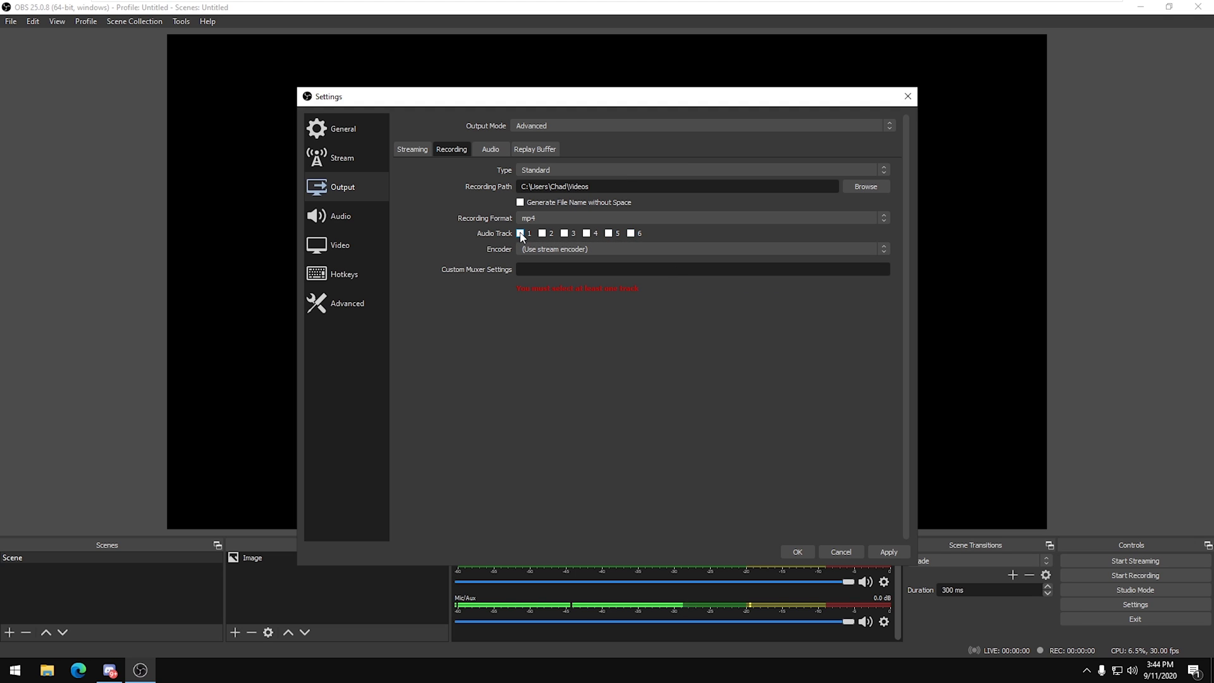
Enable audio tracks 1 and 2 for recording.
click(531, 234)
click(543, 234)
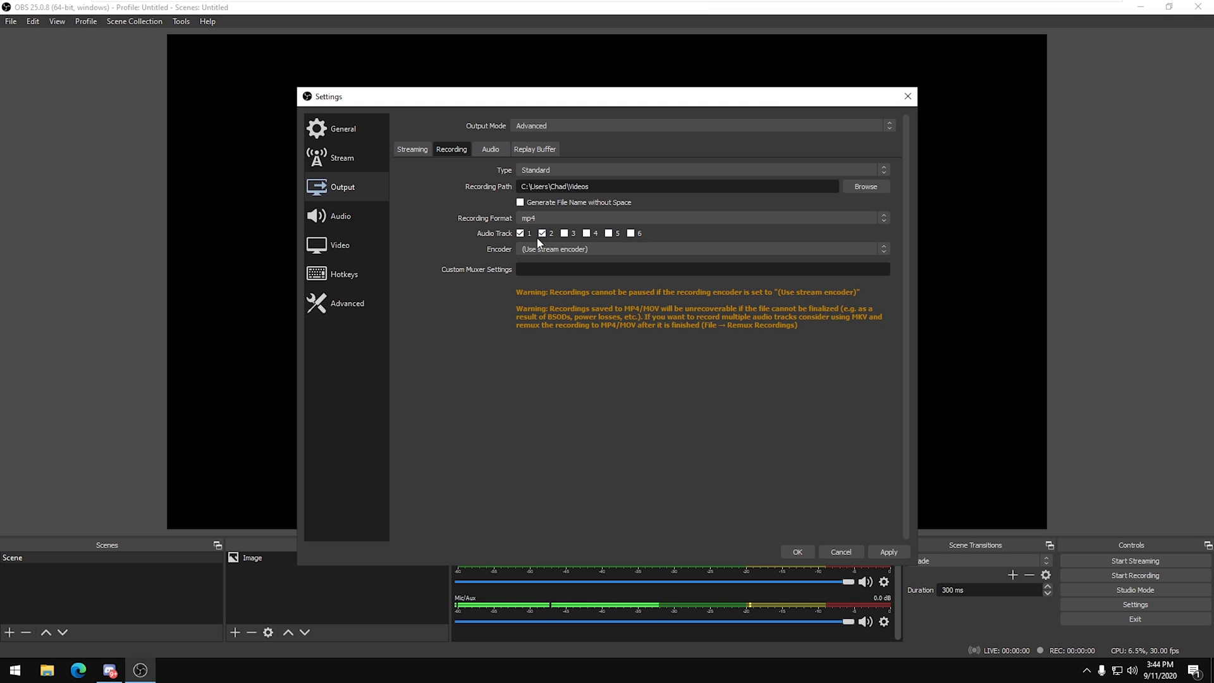
Apply the output settings and open the advanced audio properties from the Mic/Aux source.
click(900, 546)
click(802, 555)
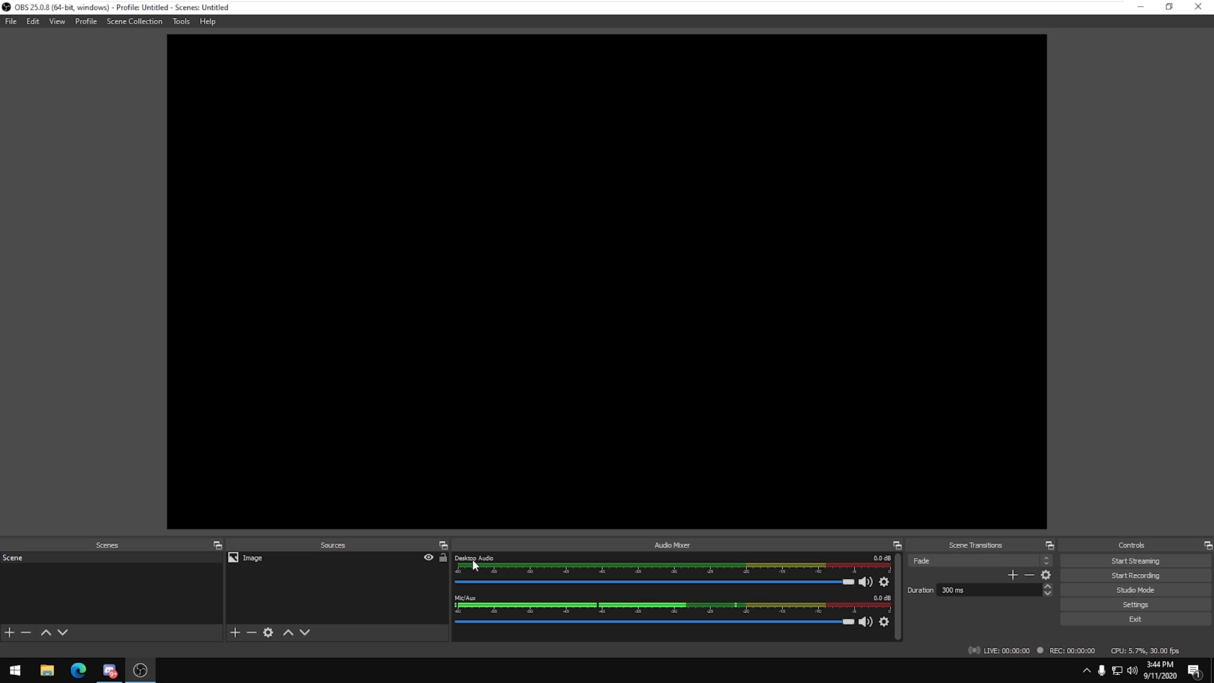
click(884, 622)
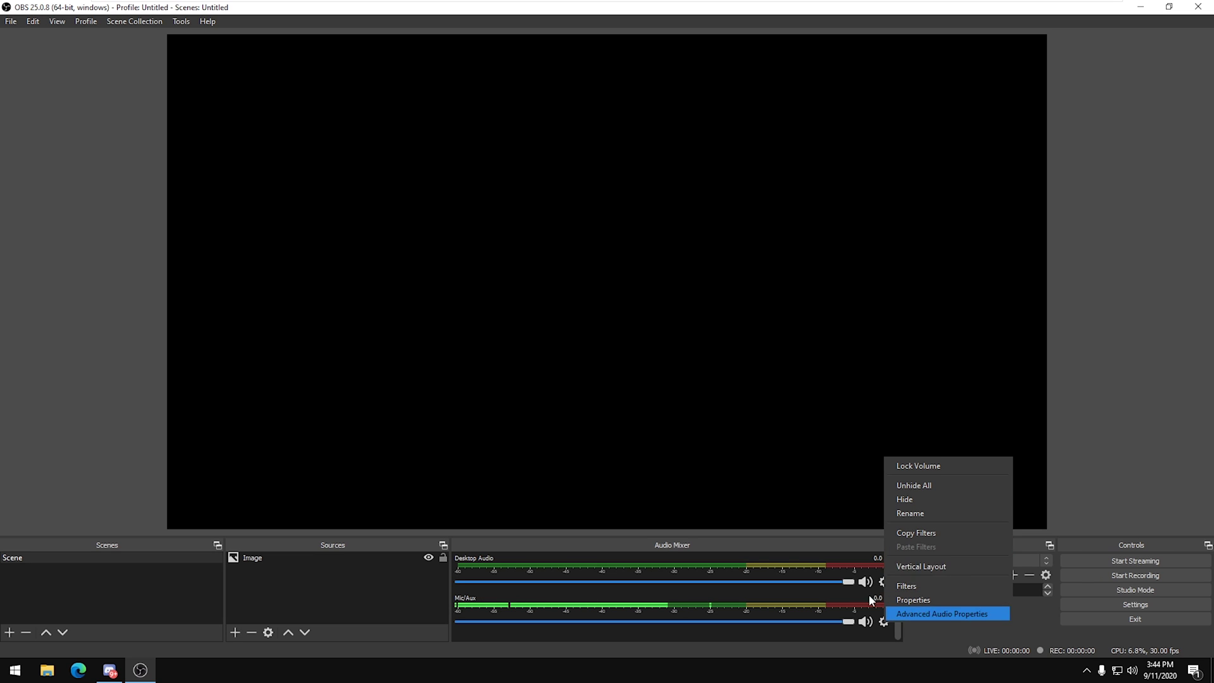
click(923, 618)
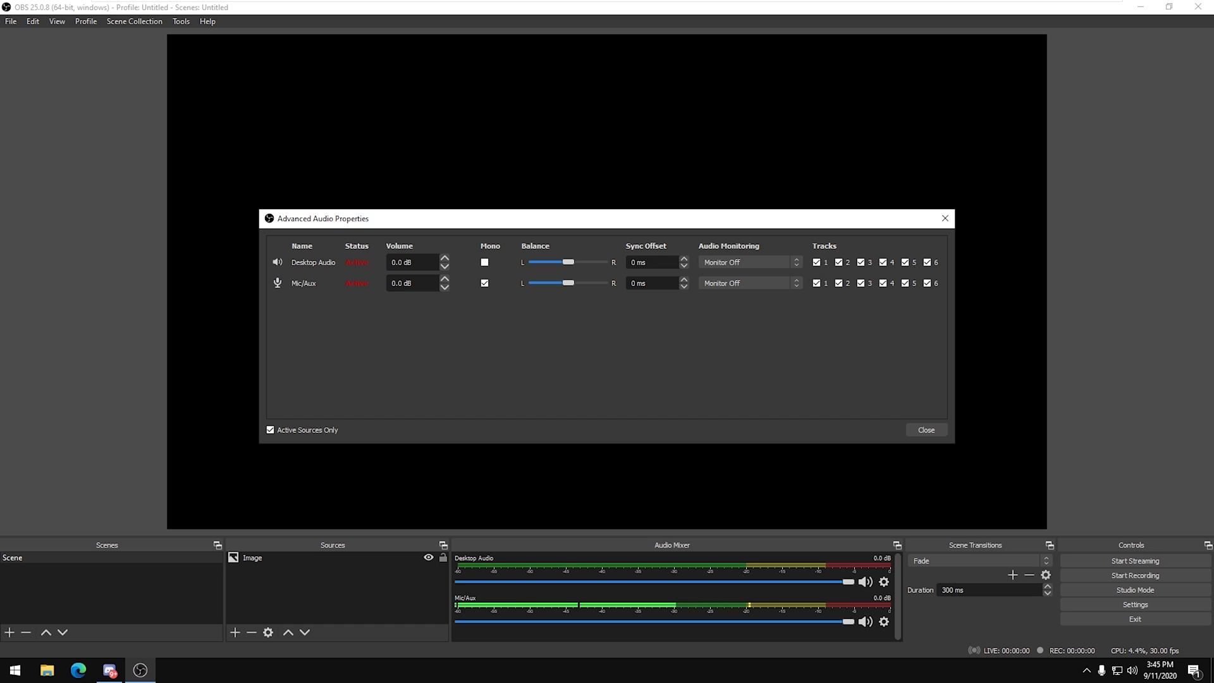
Assign Desktop Audio to track 1 only and Mic/Aux to track 2 only, and close the advanced audio properties.
click(817, 283)
click(840, 263)
click(861, 263)
click(883, 263)
click(905, 263)
click(927, 263)
click(839, 283)
click(861, 283)
click(883, 284)
click(905, 284)
click(928, 283)
drag(489, 228, 489, 221)
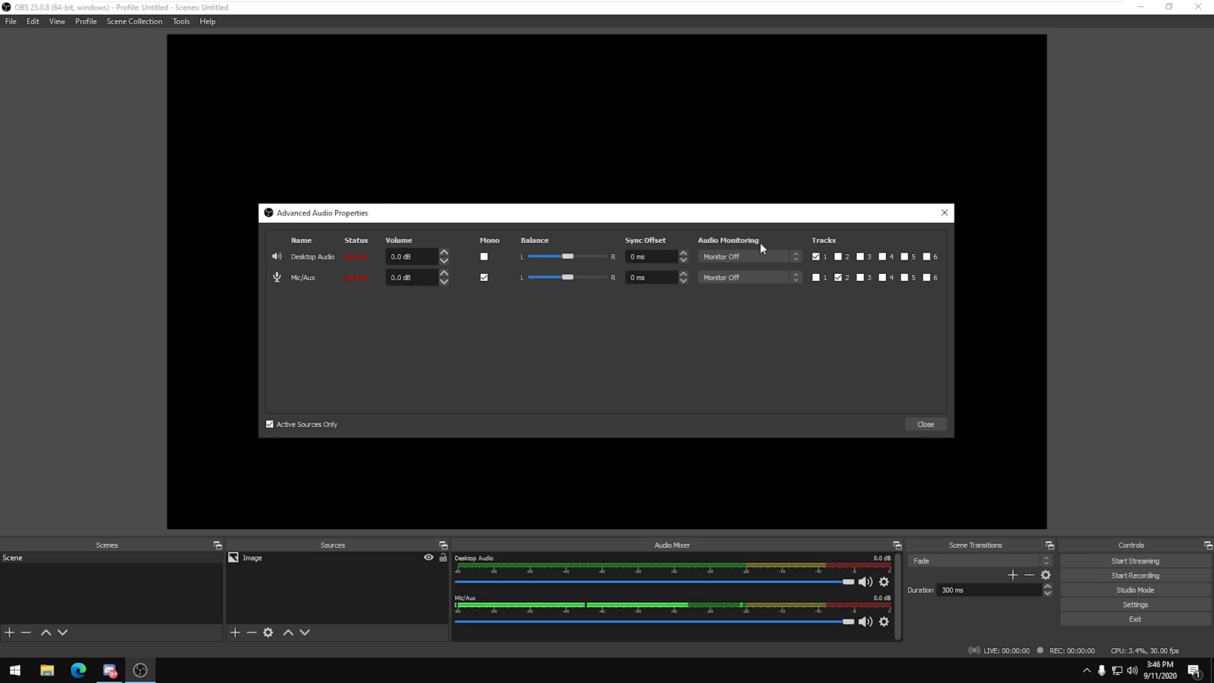
click(816, 256)
click(927, 424)
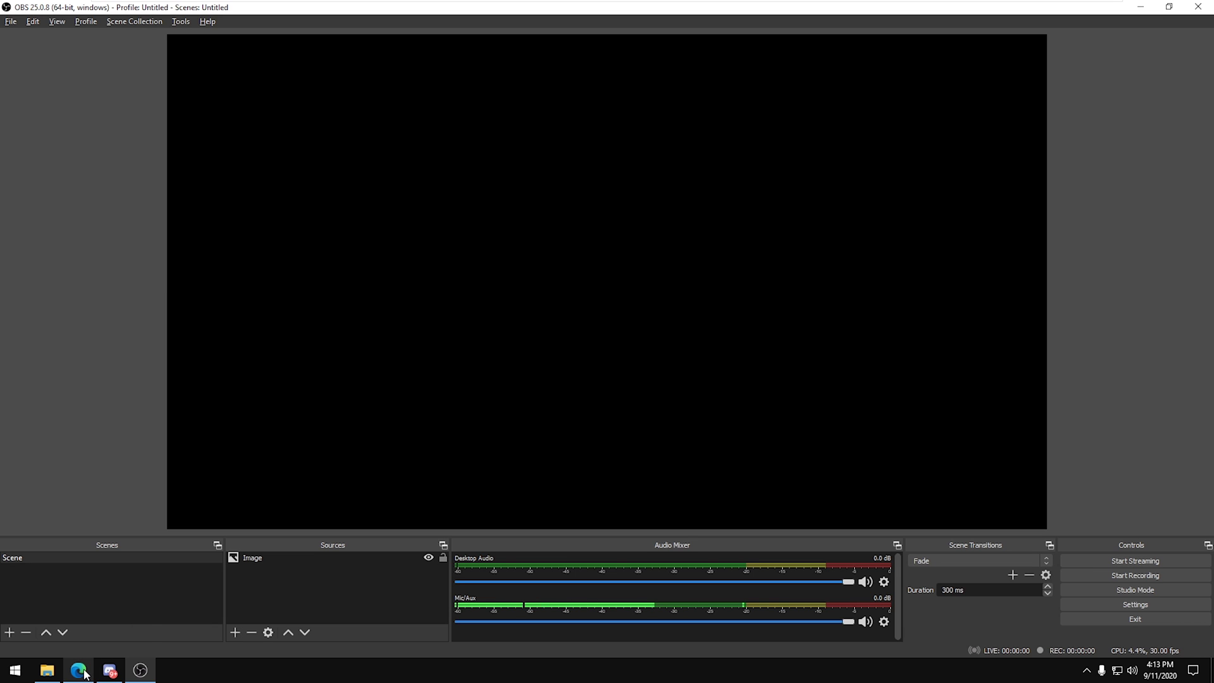
Switch to the Edge browser and download the Windows VB-CABLE driver package from the VB-Audio site.
mouse_move(84, 675)
click(82, 616)
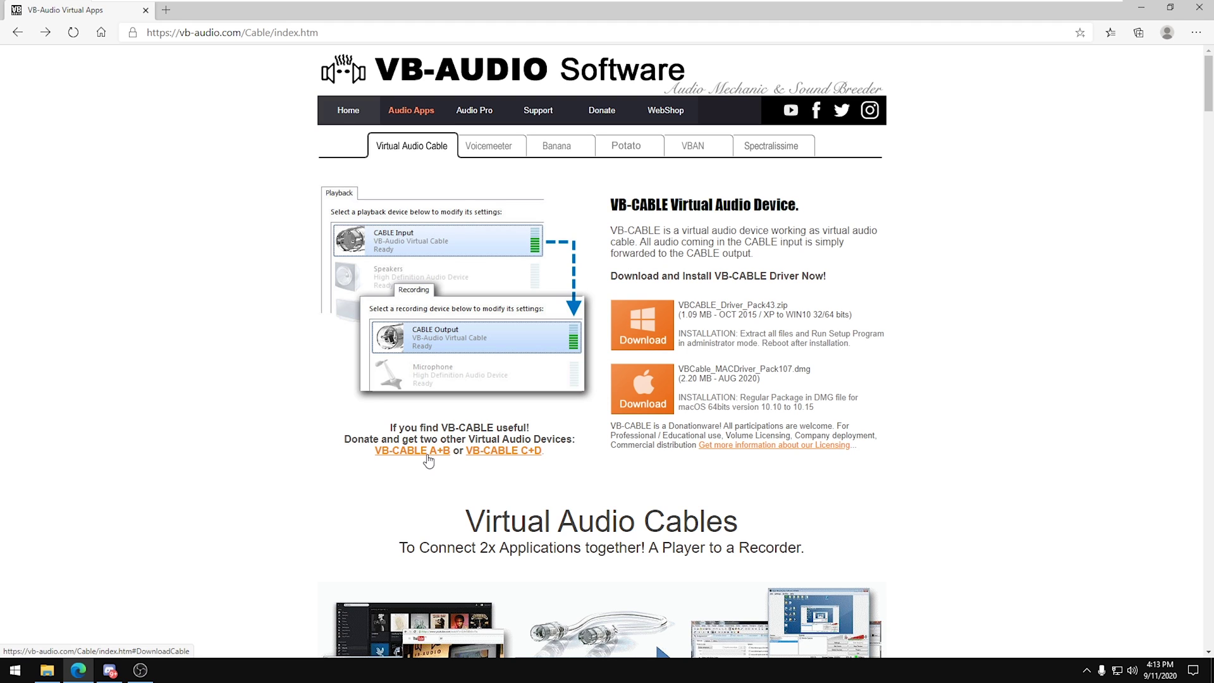
click(645, 341)
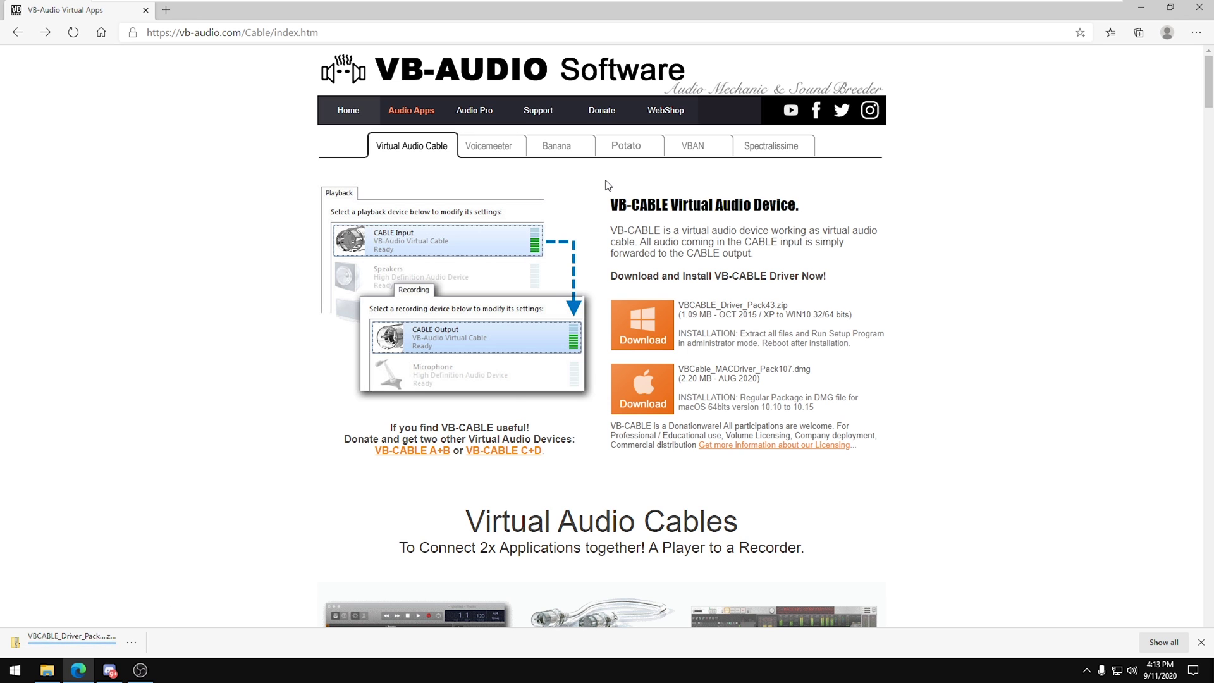
Download the Voicemeeter 1.0.7.3 EXE installer from the Voicemeeter page.
click(495, 152)
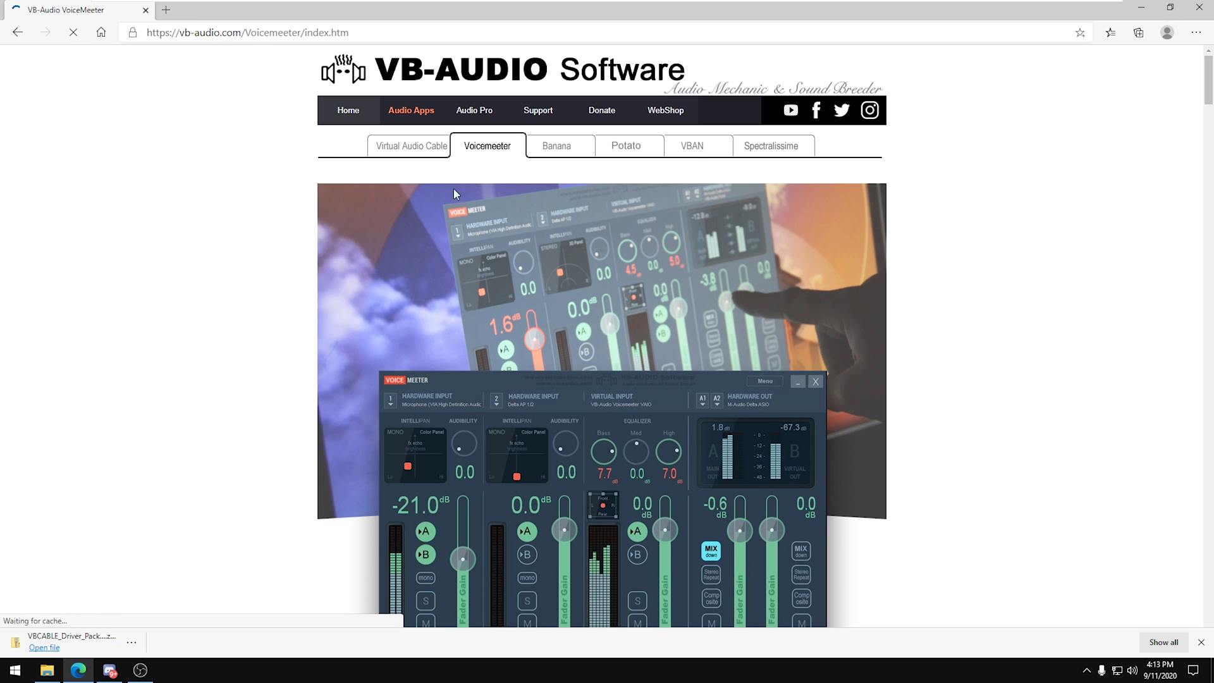
scroll(379, 411, down, 5)
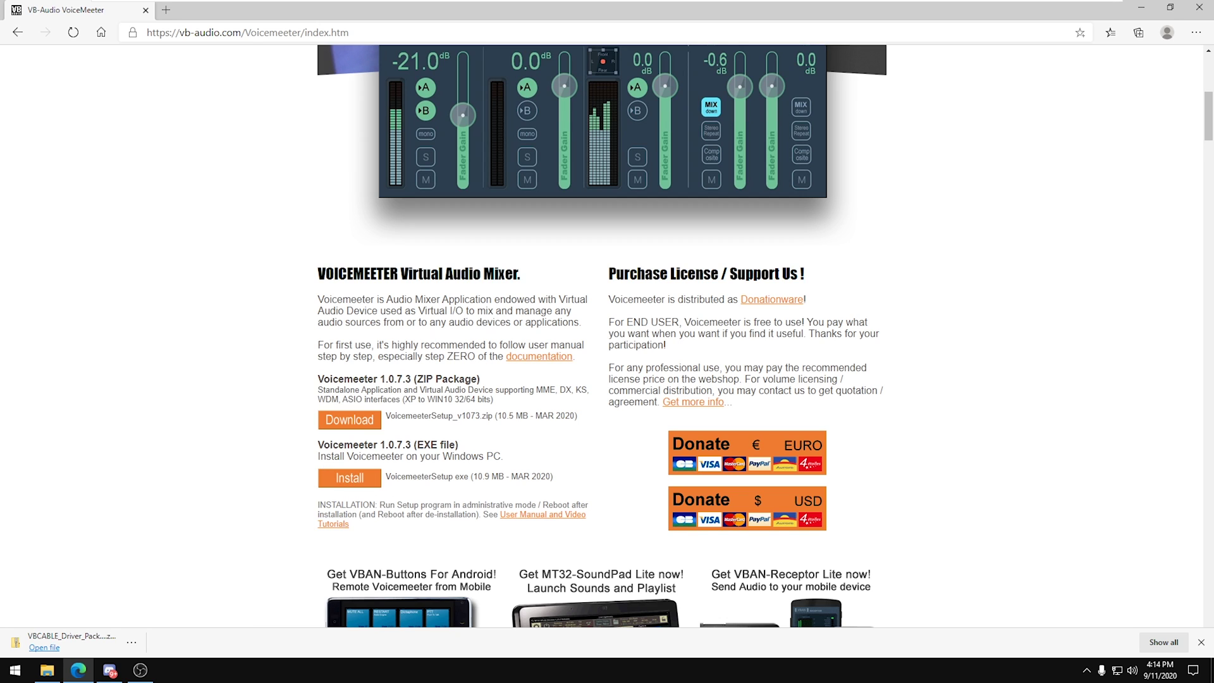
click(355, 487)
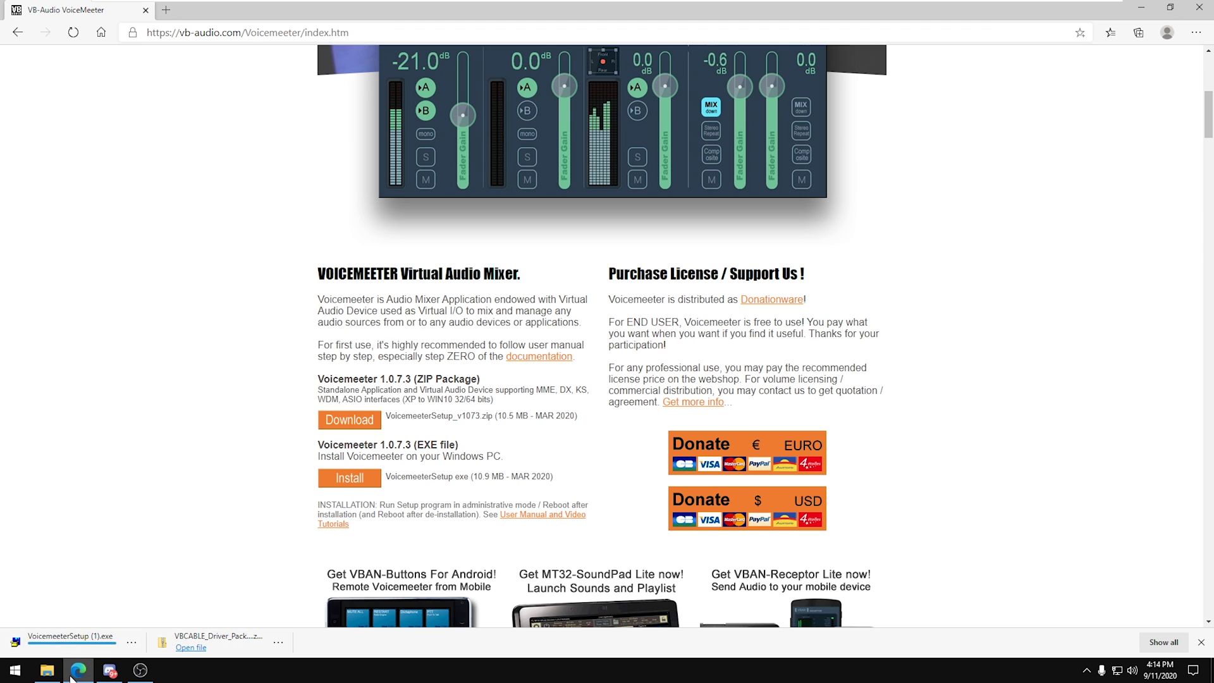
Delete the duplicate files VBCABLE_Driver_Pack43 (1) and VoicemeeterSetup (1) from the Downloads folder in File Explorer.
click(47, 672)
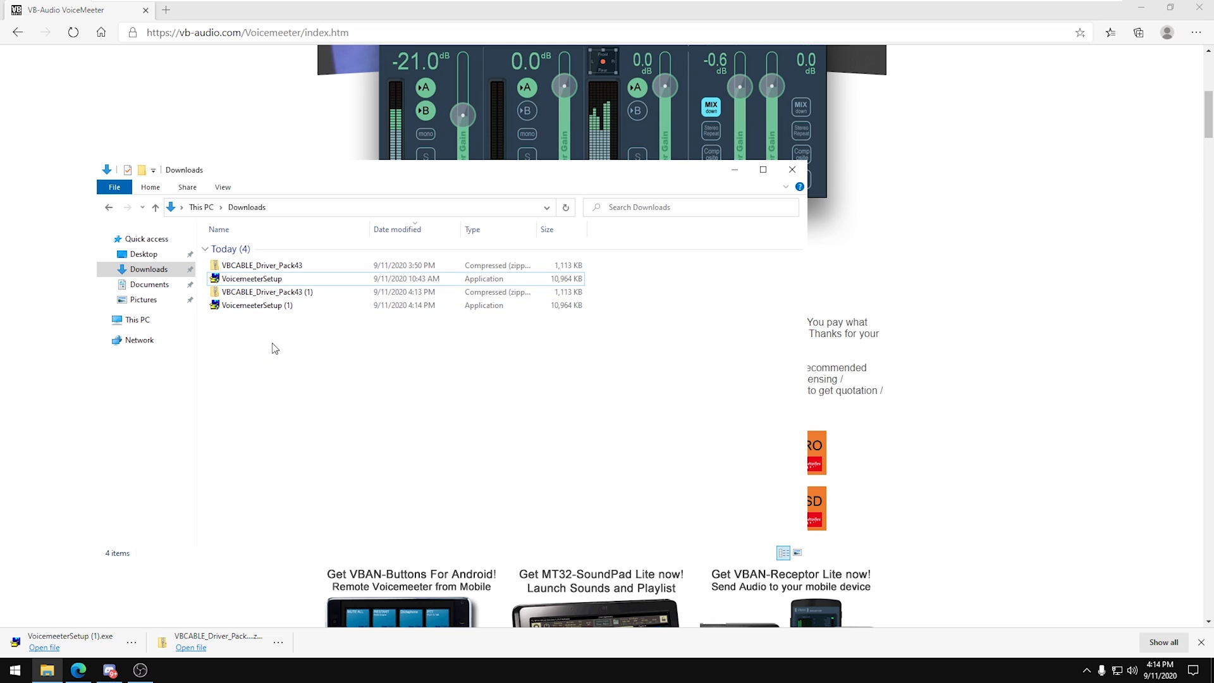
drag(275, 348, 293, 323)
key(Delete)
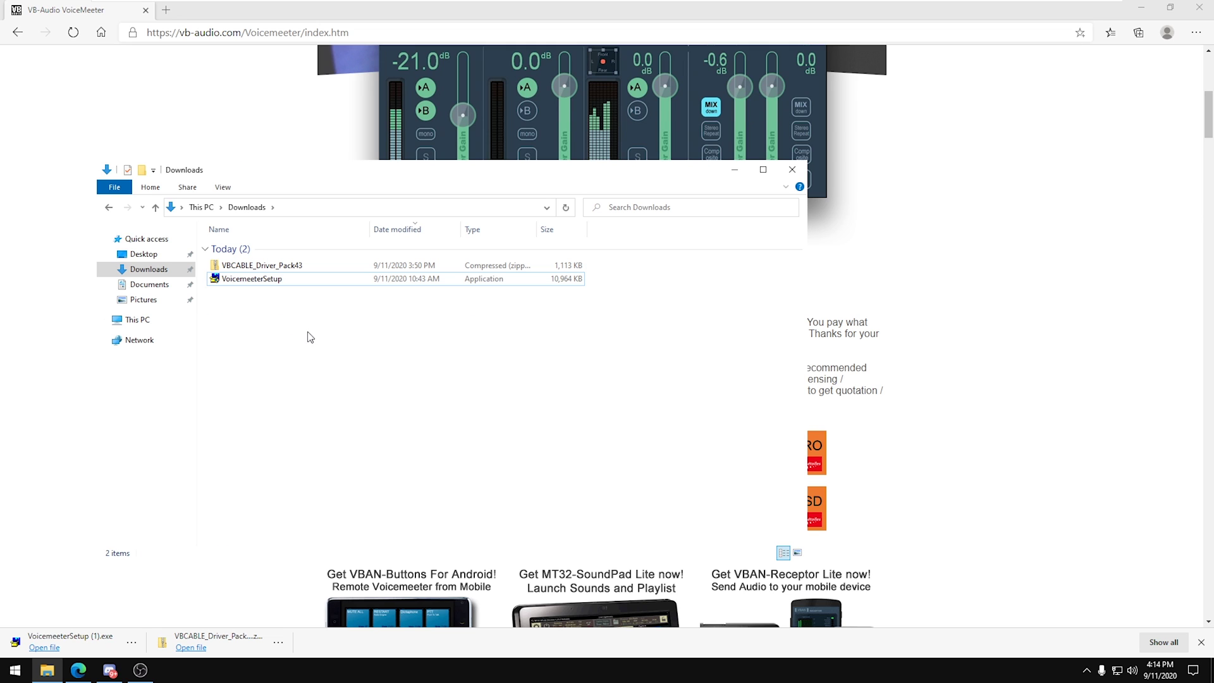
click(258, 284)
right_click(258, 285)
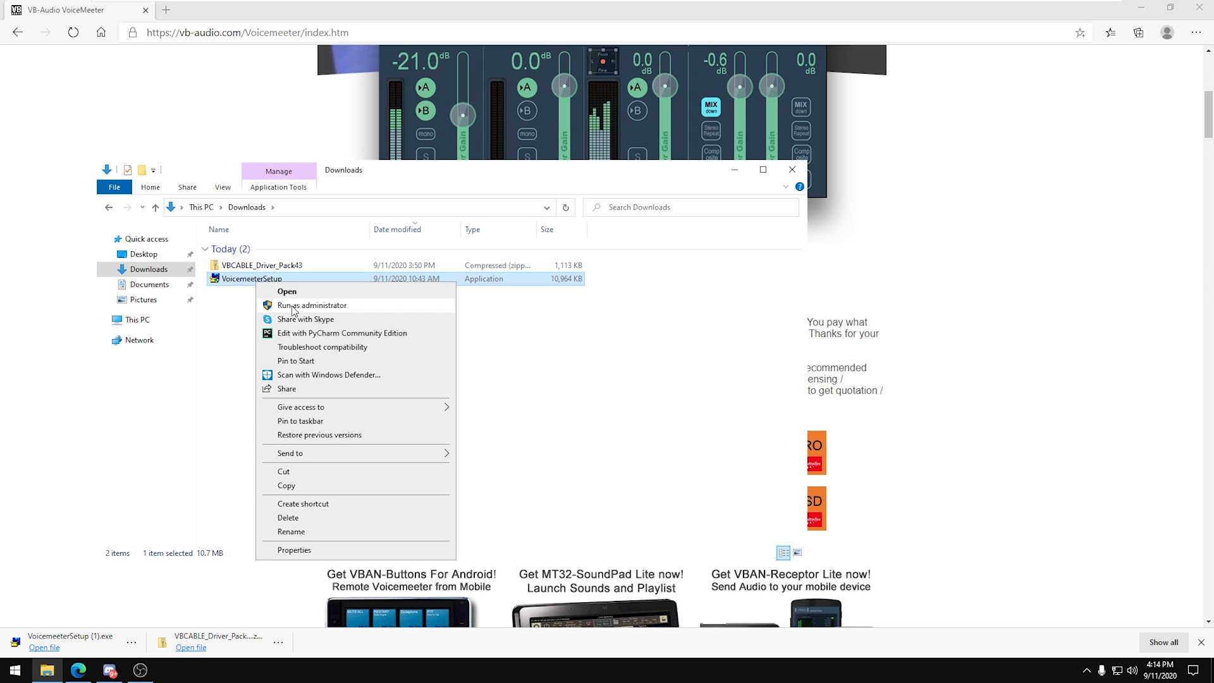
click(237, 307)
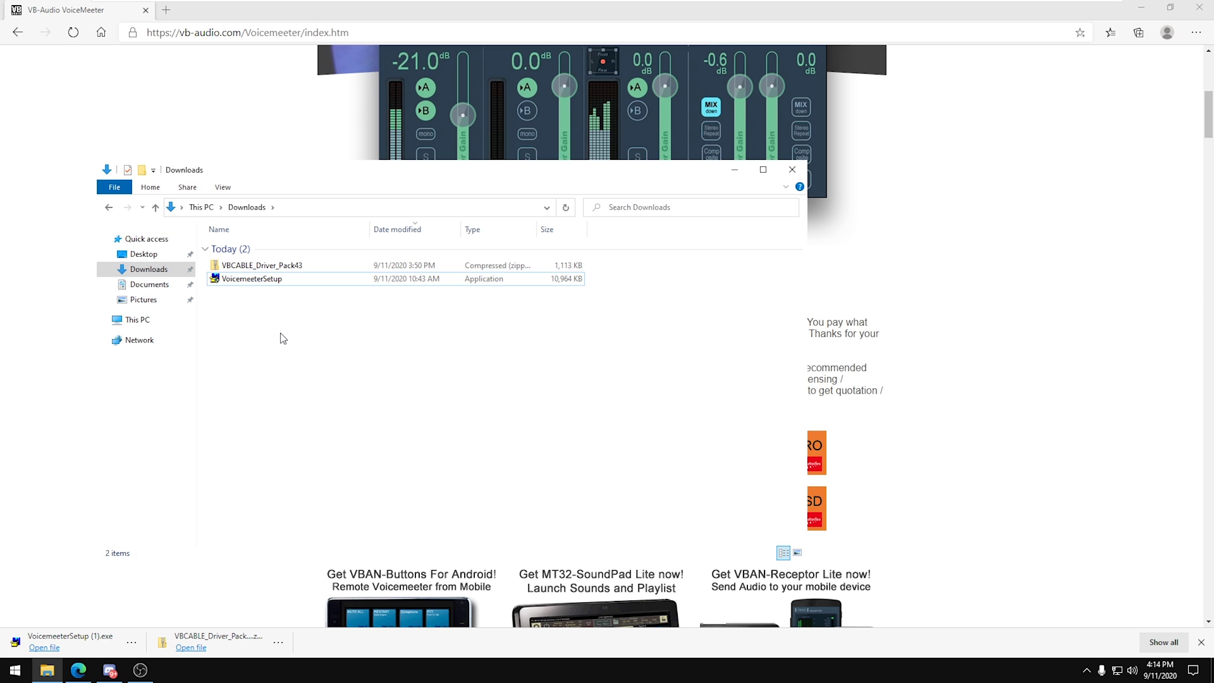
Extract the VBCABLE_Driver_Pack43 archive into its own folder in Downloads and close the extracted folder's window.
click(273, 266)
right_click(273, 266)
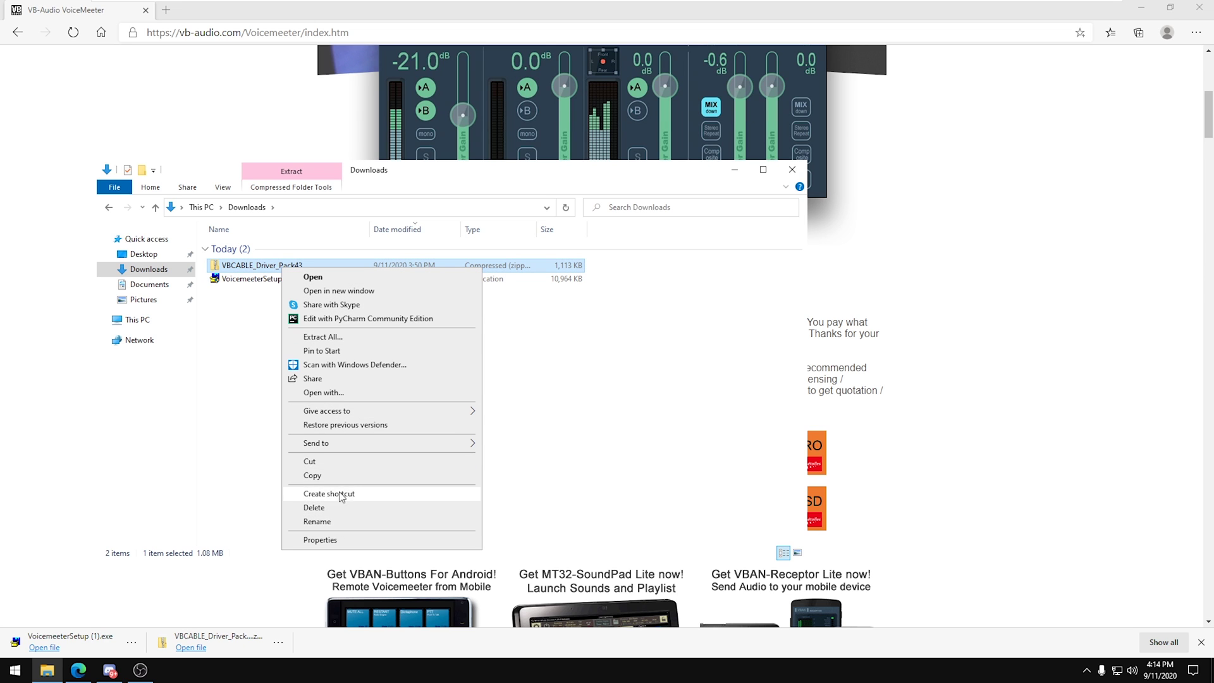
click(326, 337)
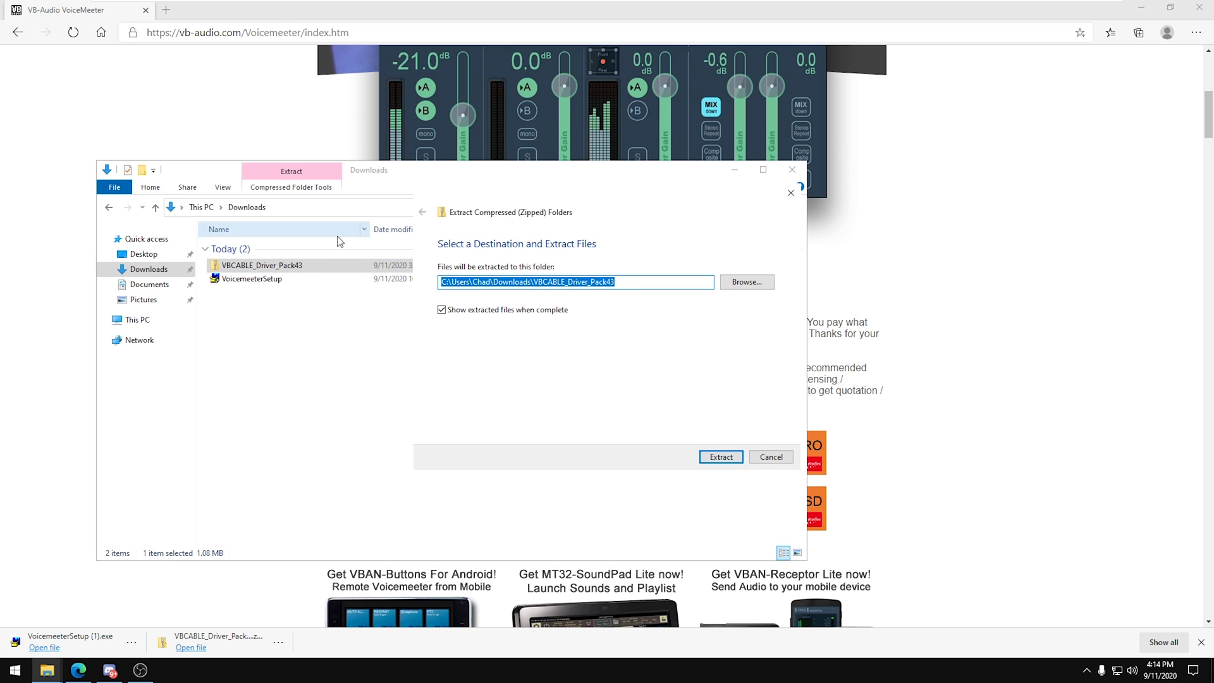
click(721, 456)
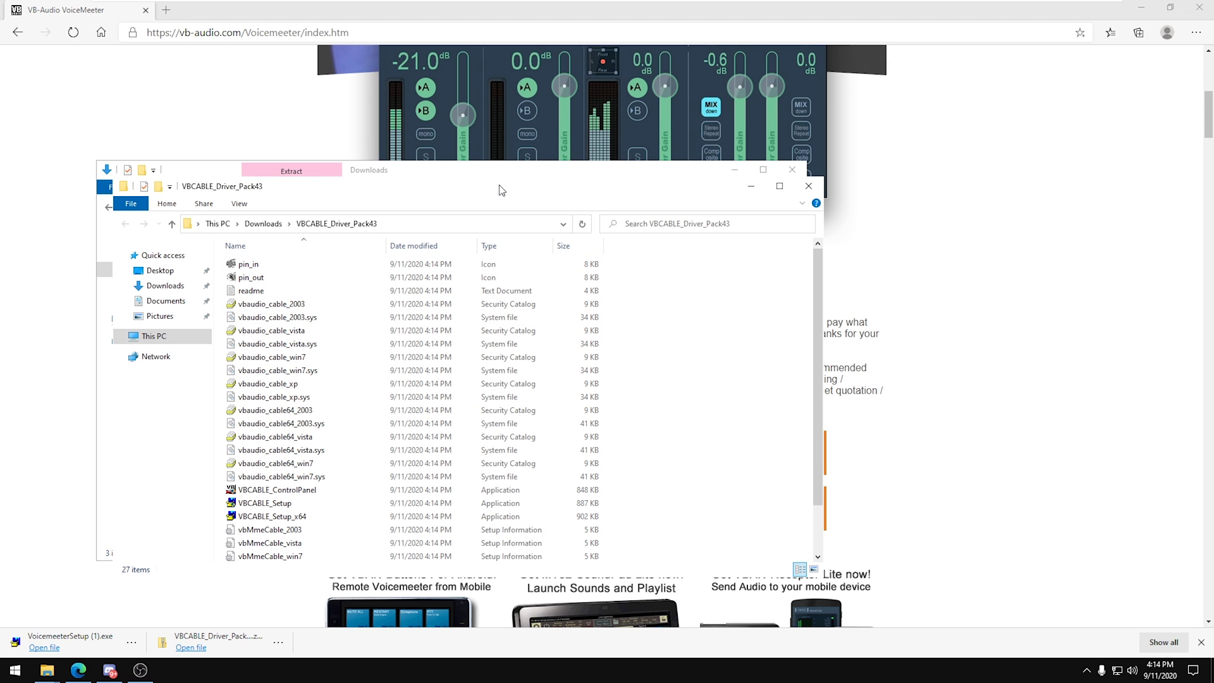
mouse_move(506, 190)
mouse_down()
mouse_move(610, 176)
mouse_move(502, 168)
mouse_up()
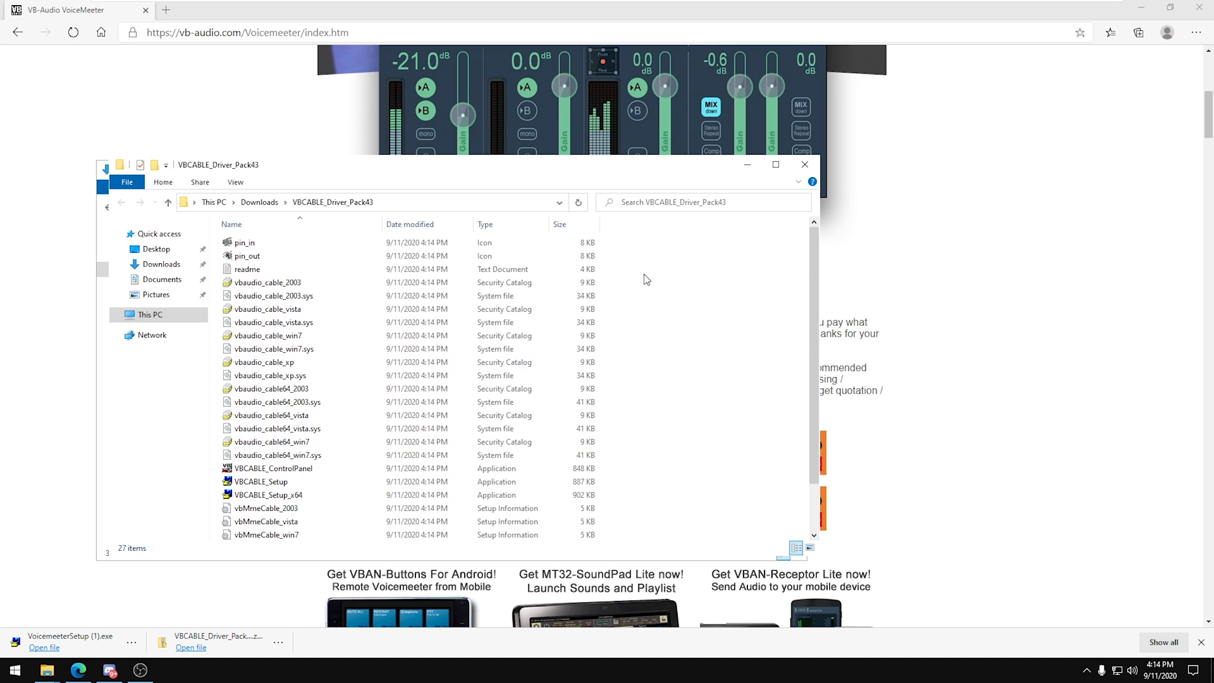
click(805, 164)
click(311, 353)
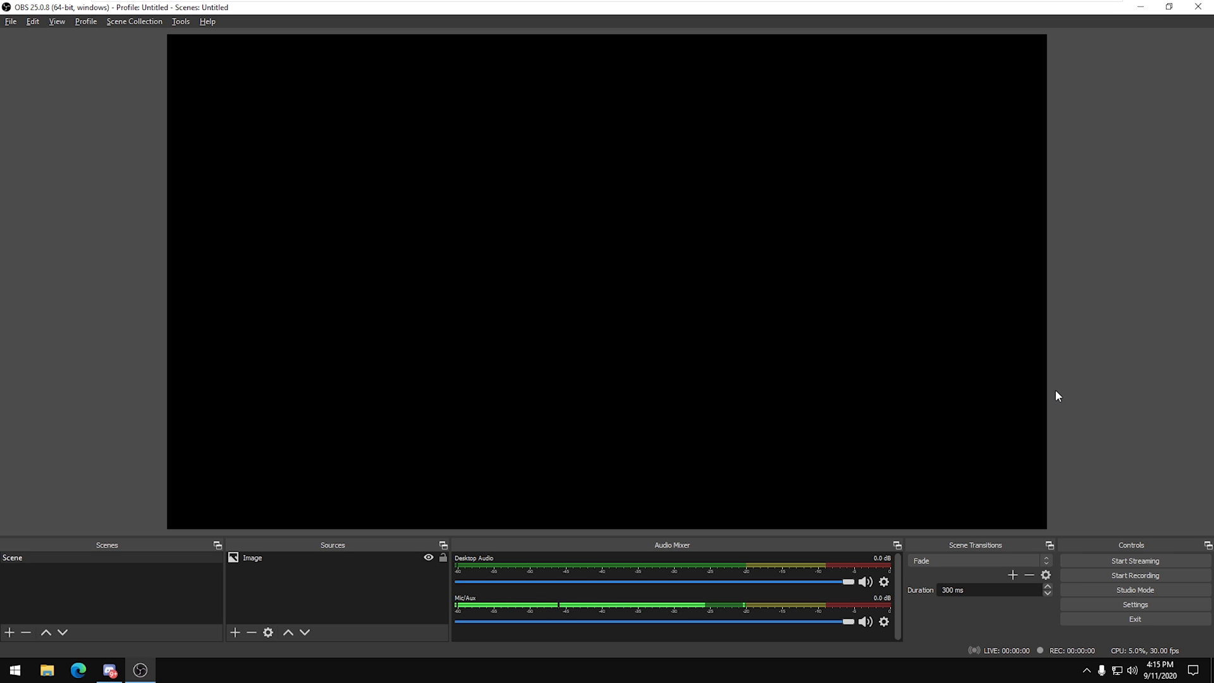
Open the Sound Control Panel from the Windows sound settings, close the Settings window and move the Sound dialog to mid-screen.
right_click(1132, 675)
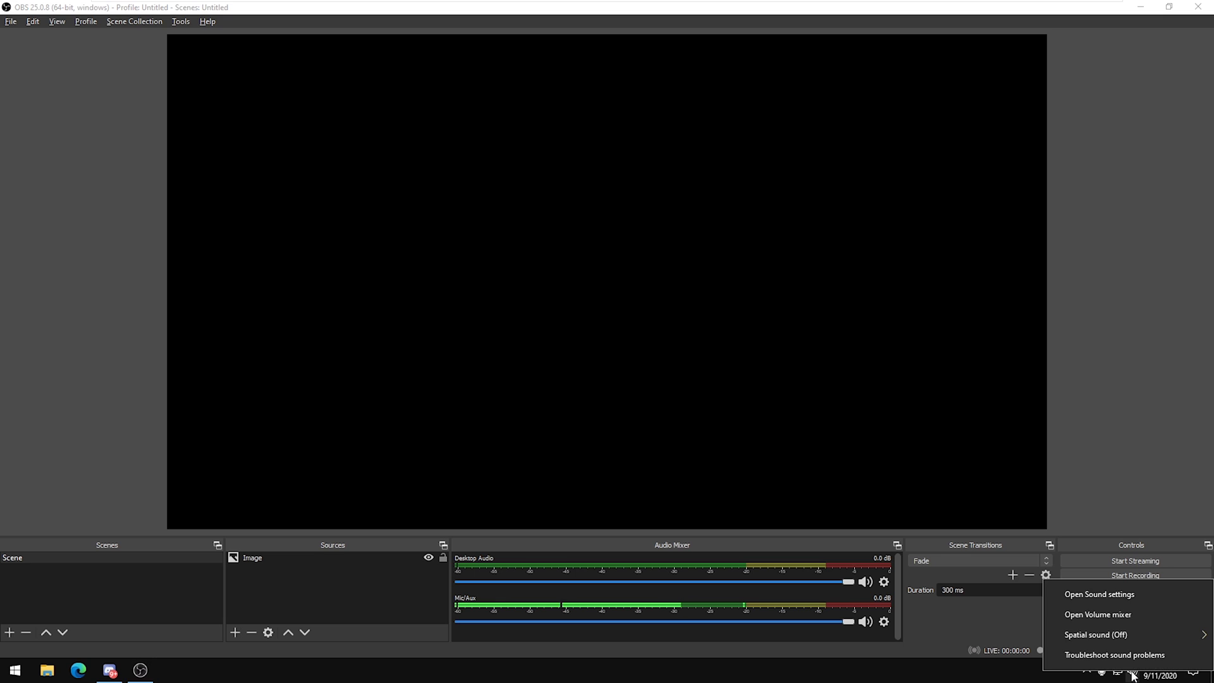
click(1128, 599)
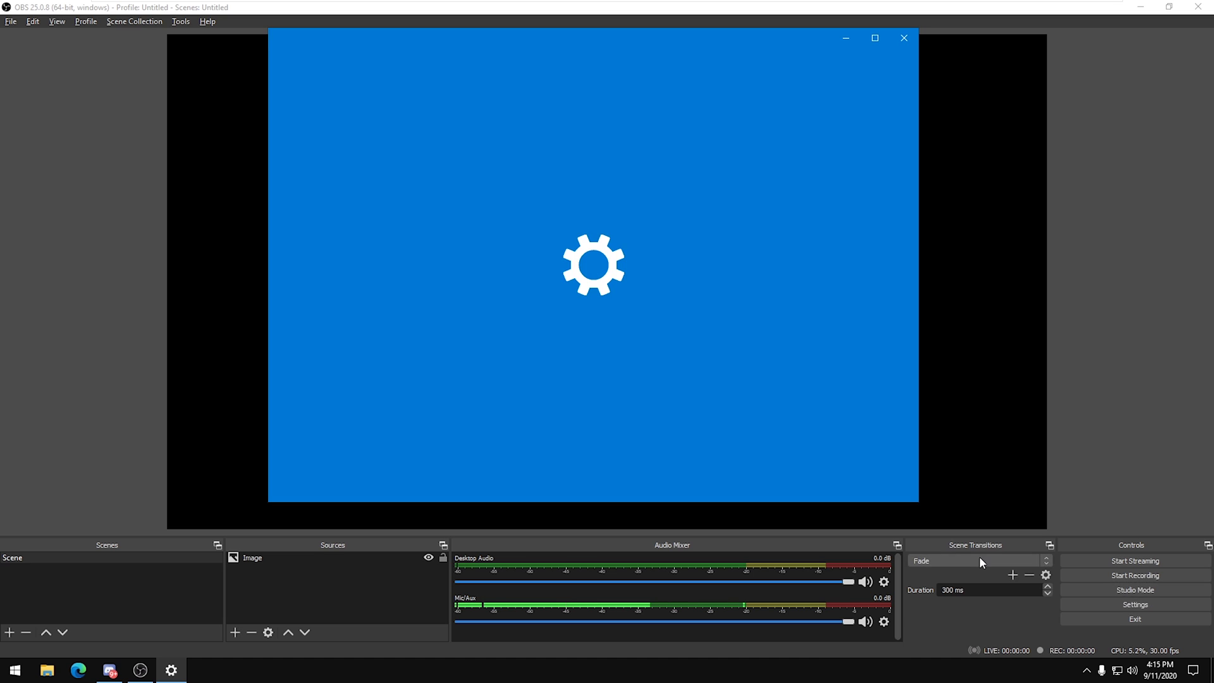
scroll(784, 411, down, 4)
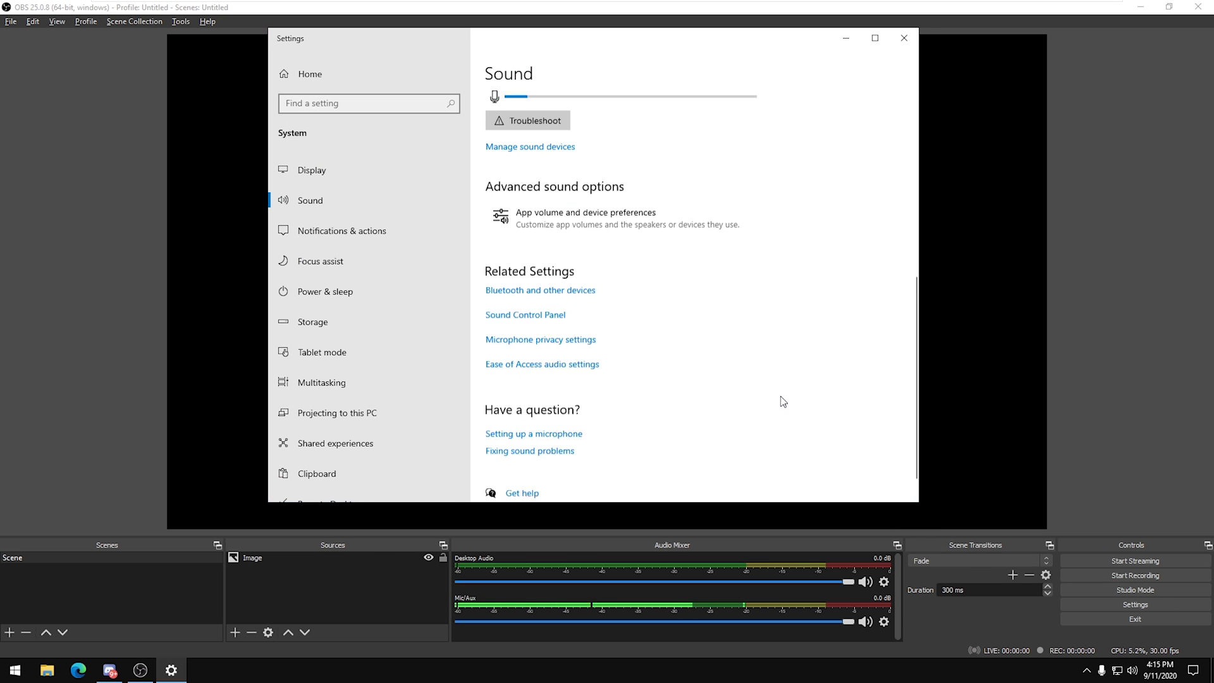
click(532, 288)
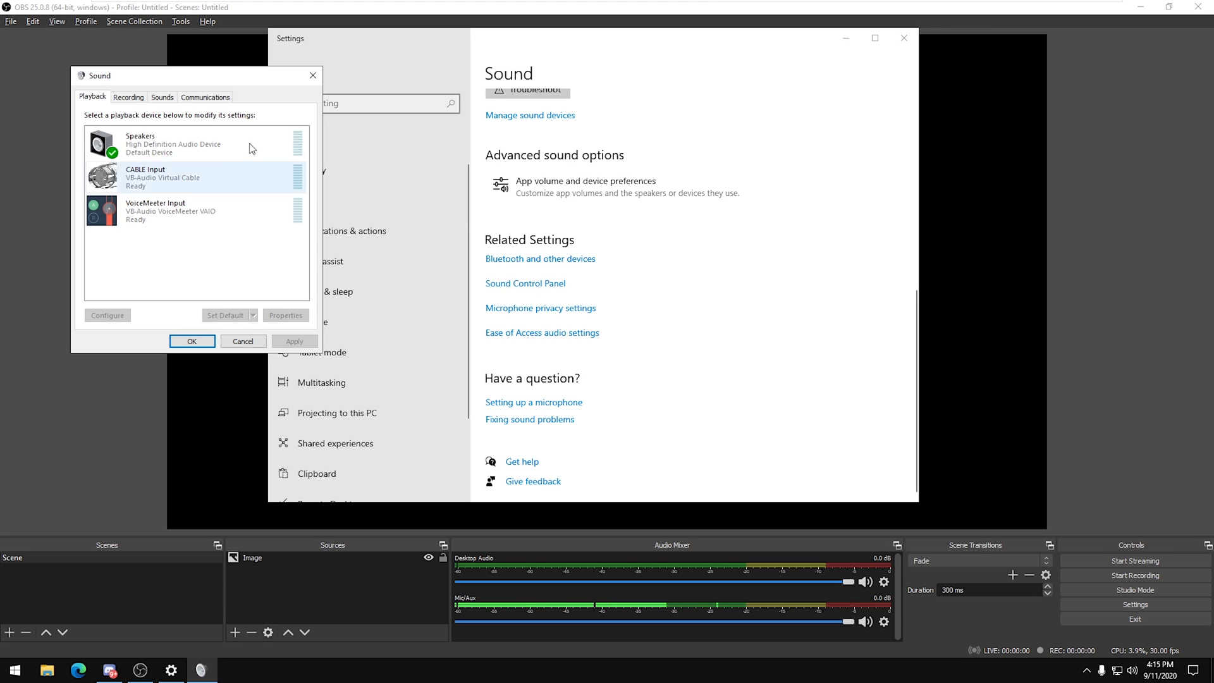
click(904, 38)
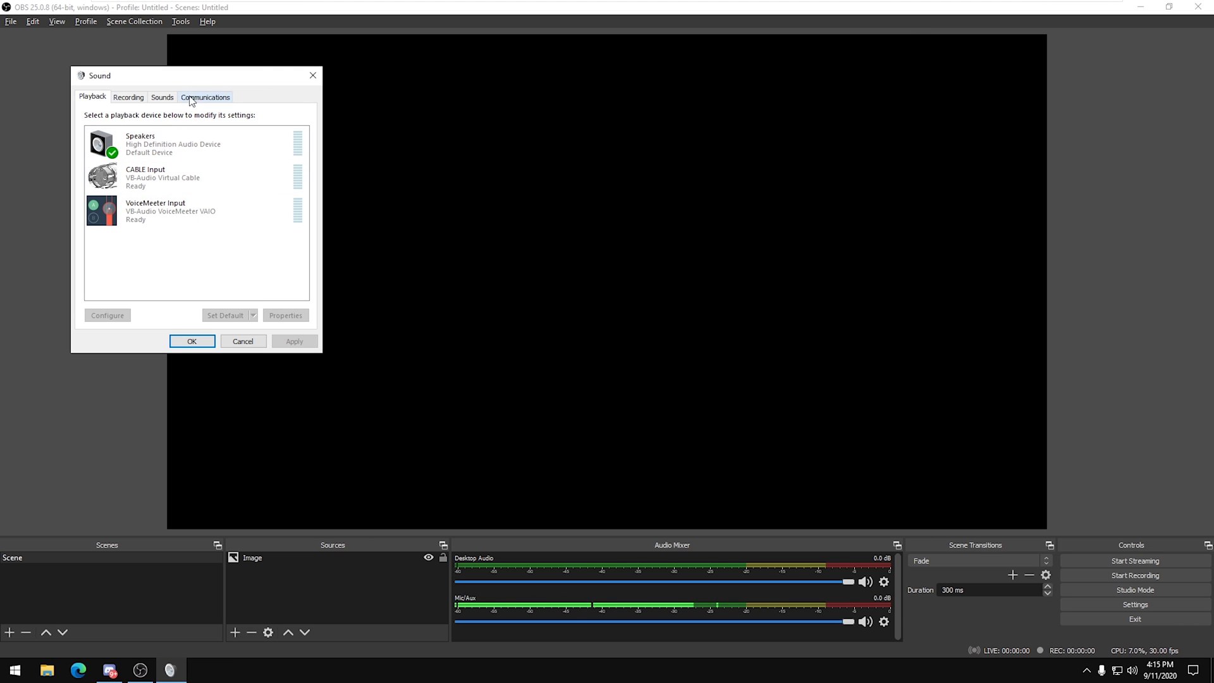
drag(196, 86, 574, 134)
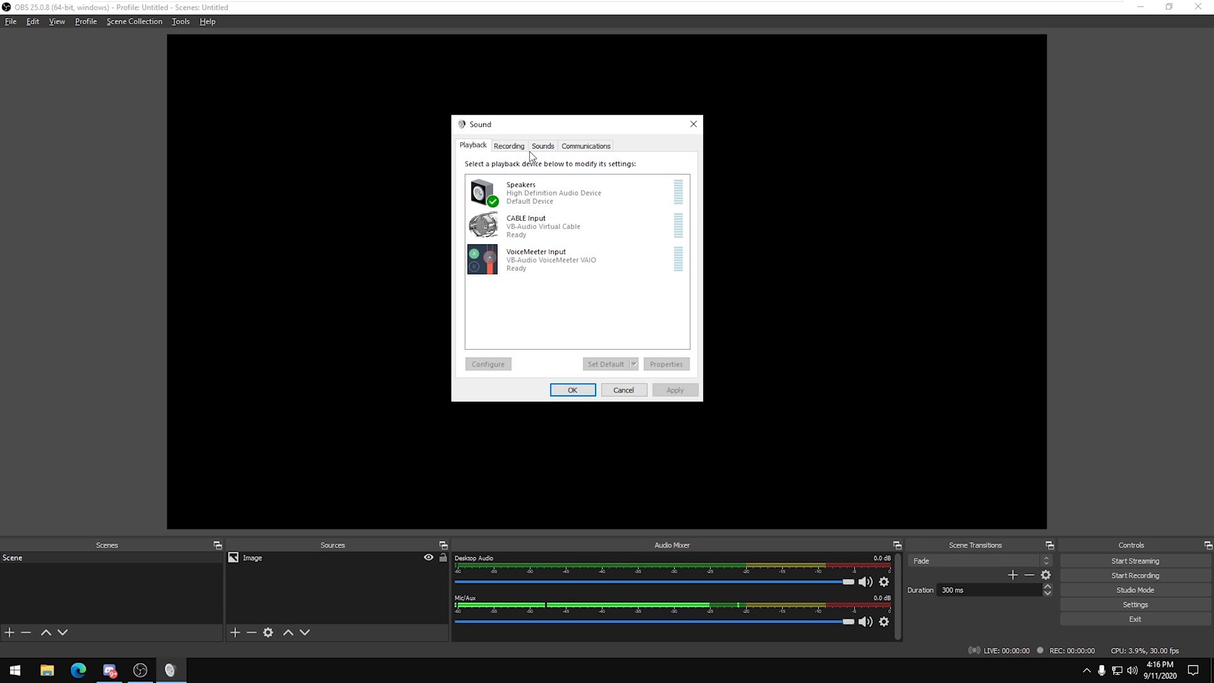
Make CABLE Input the default playback device and VoiceMeeter Input the default communication device.
right_click(530, 228)
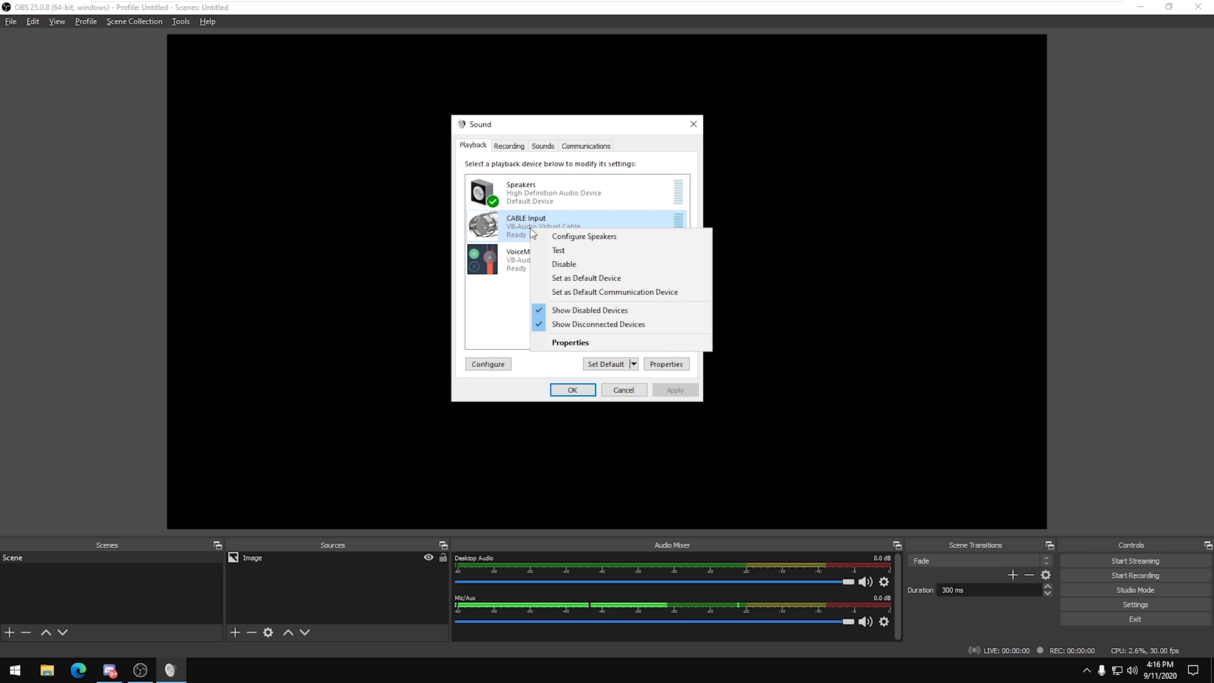
click(587, 278)
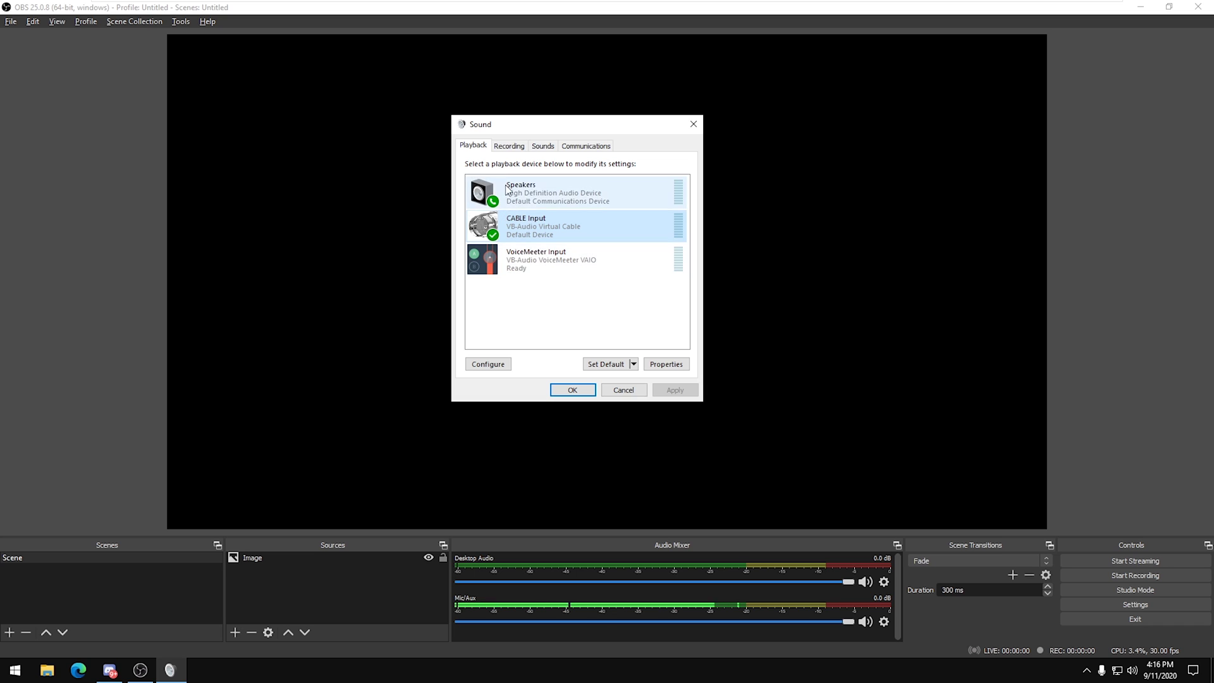
right_click(521, 261)
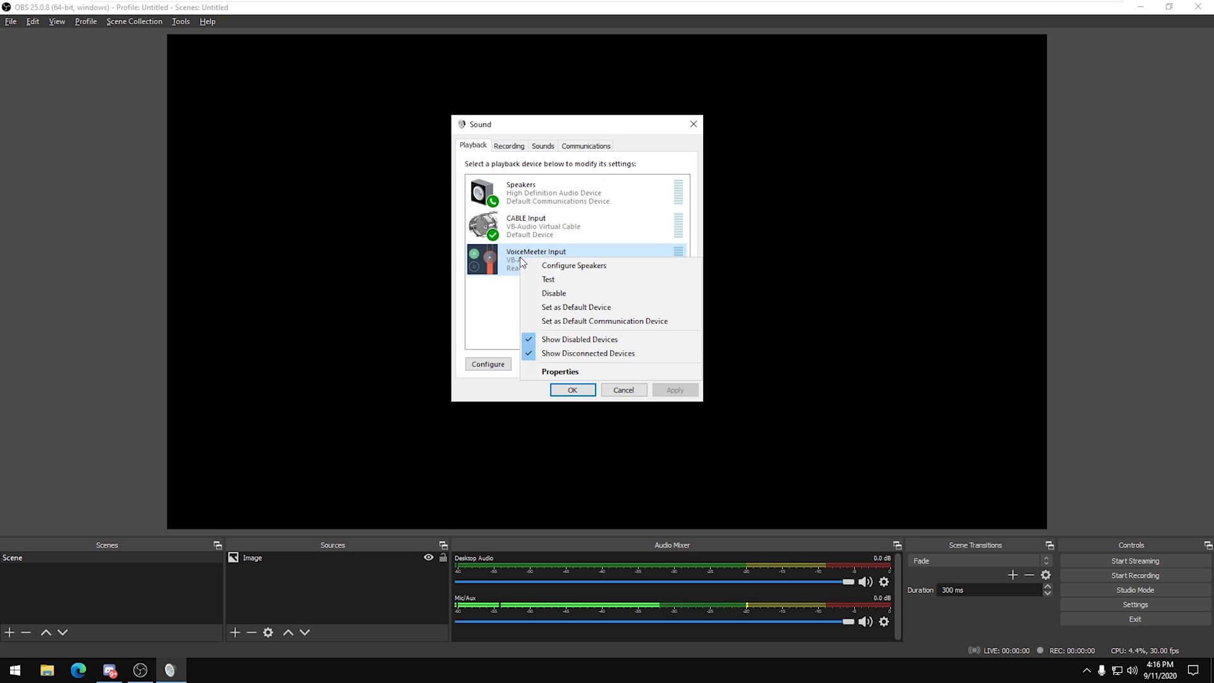
click(580, 322)
click(867, 271)
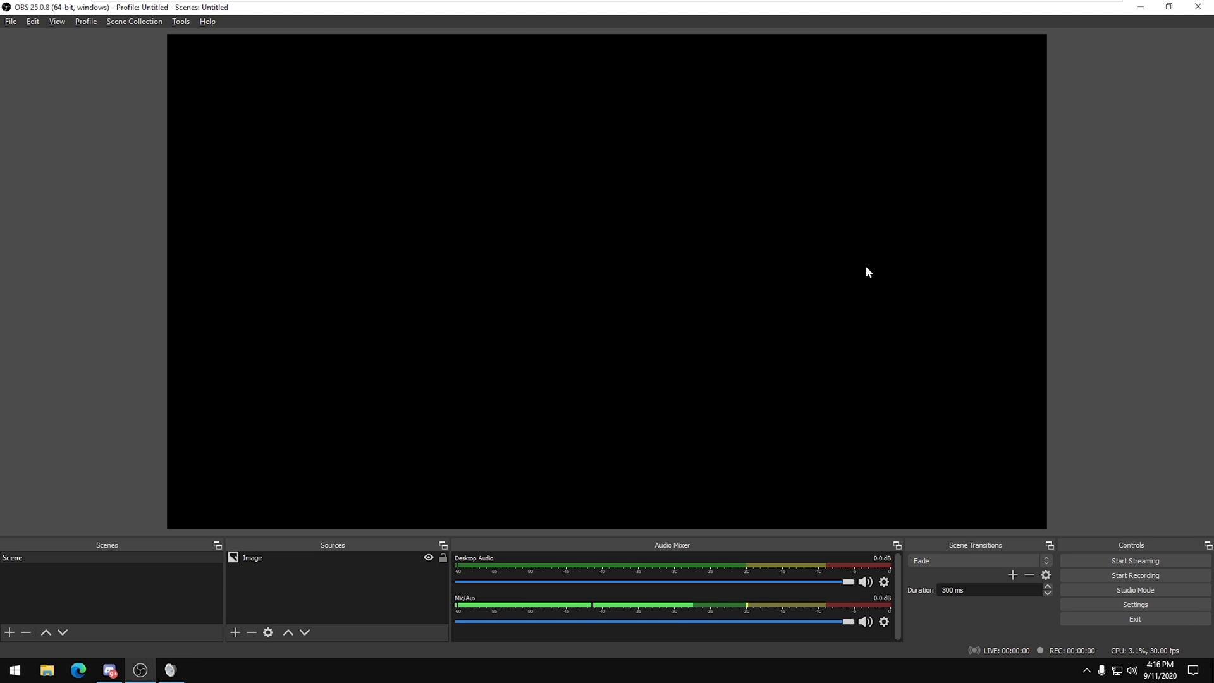
click(170, 670)
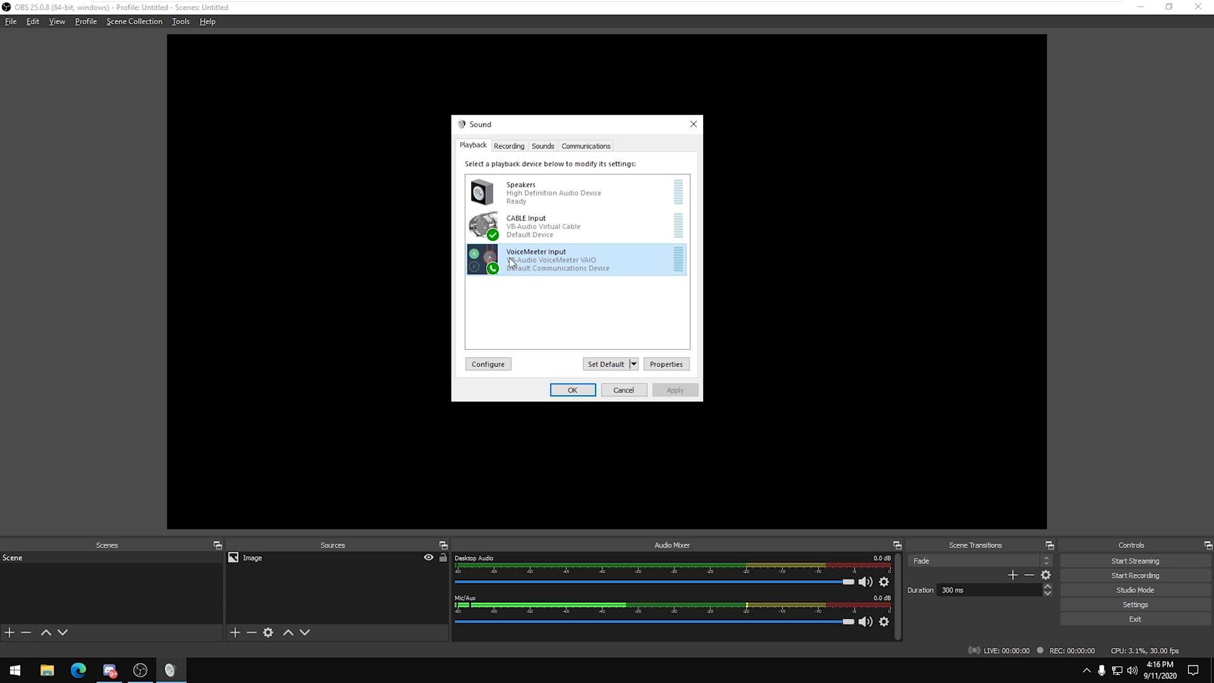
click(488, 289)
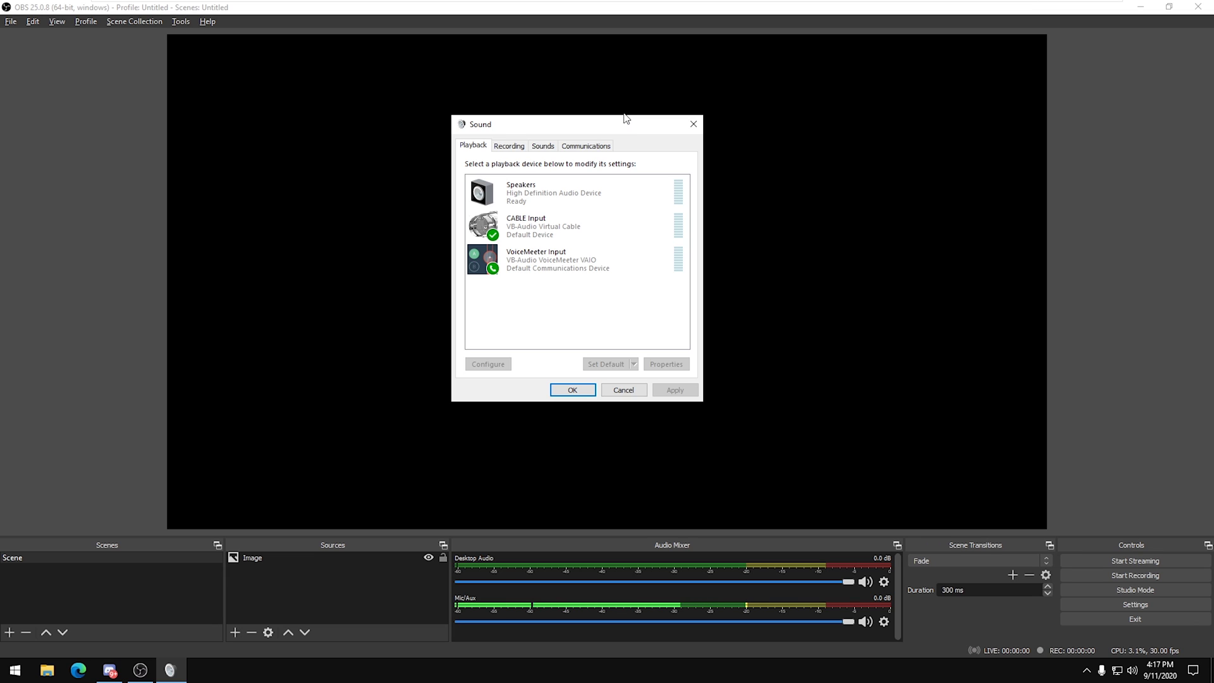
Set the CABLE Output recording device to be listened to through Speakers (High Definition Audio Device) and confirm its properties.
click(509, 146)
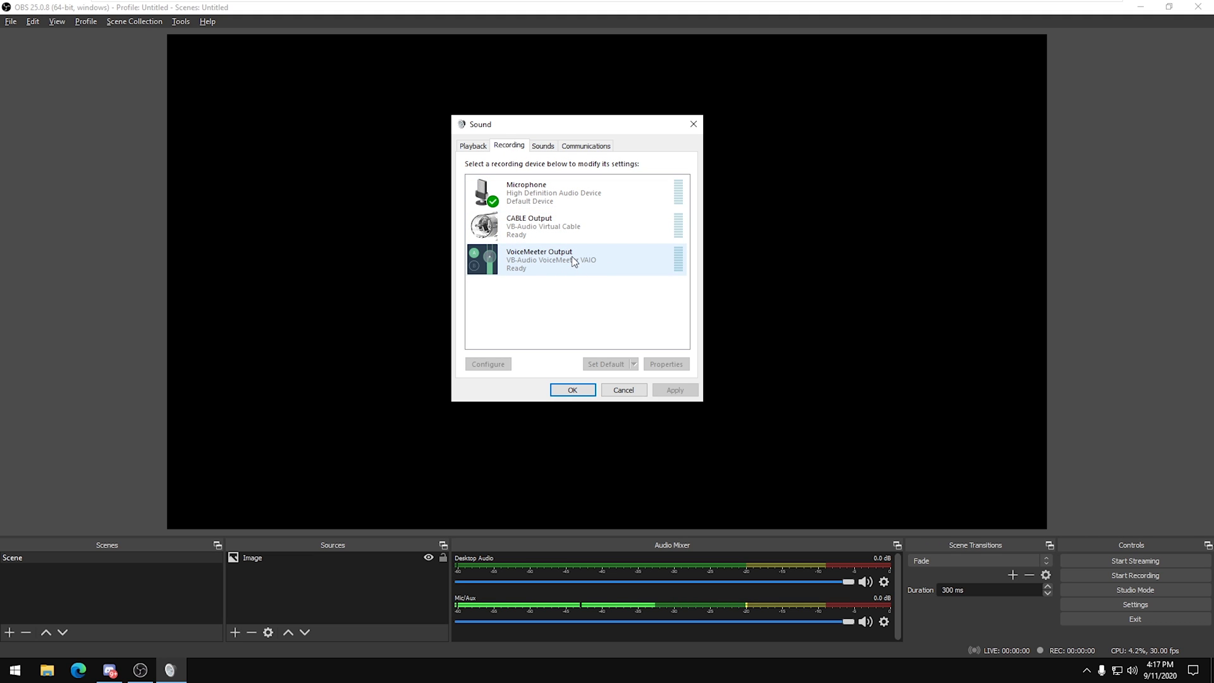
right_click(559, 231)
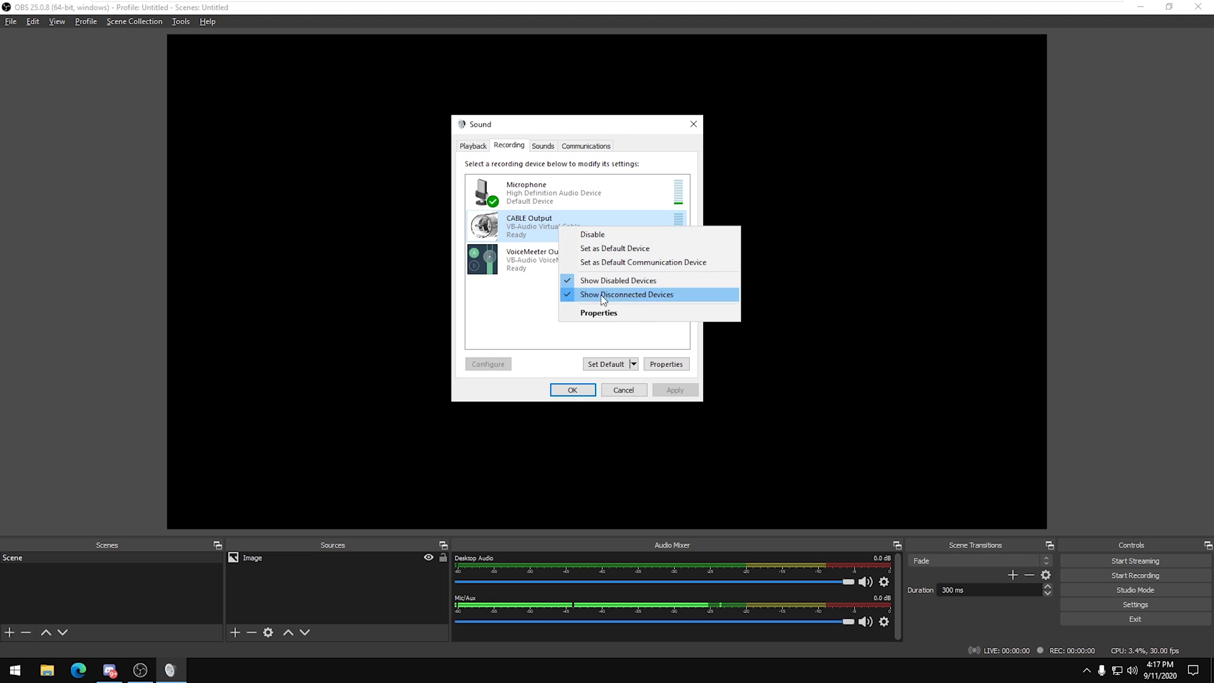
click(597, 314)
click(521, 194)
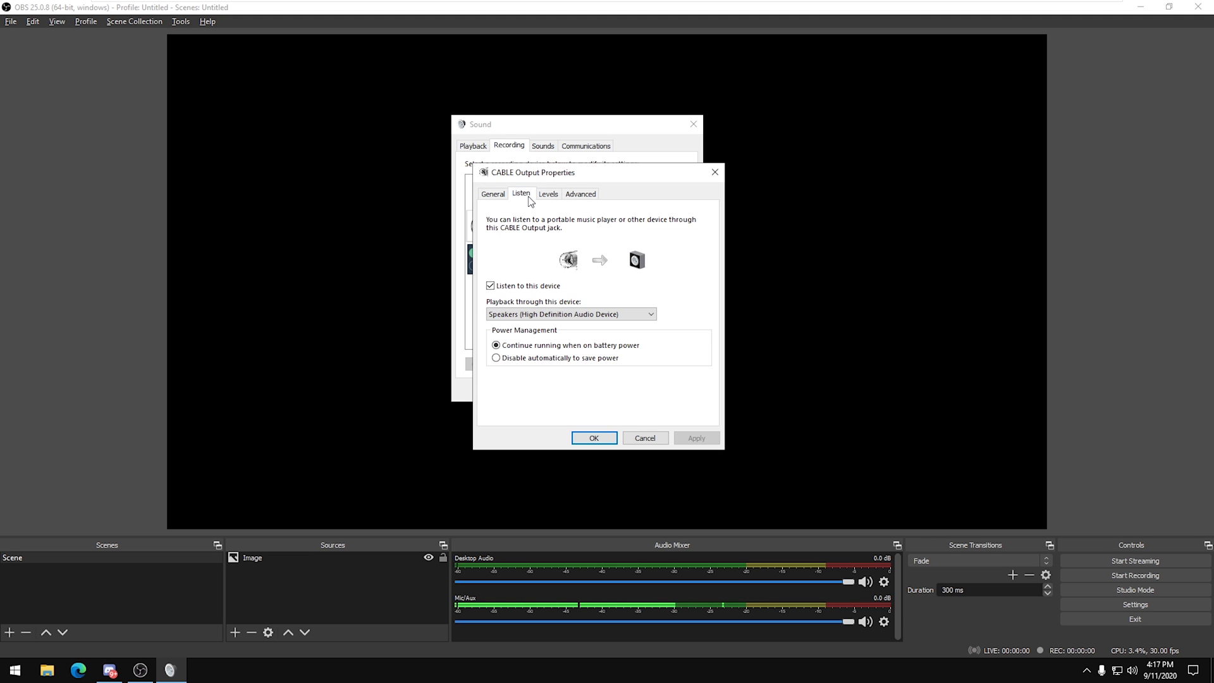
click(542, 285)
click(542, 286)
click(556, 315)
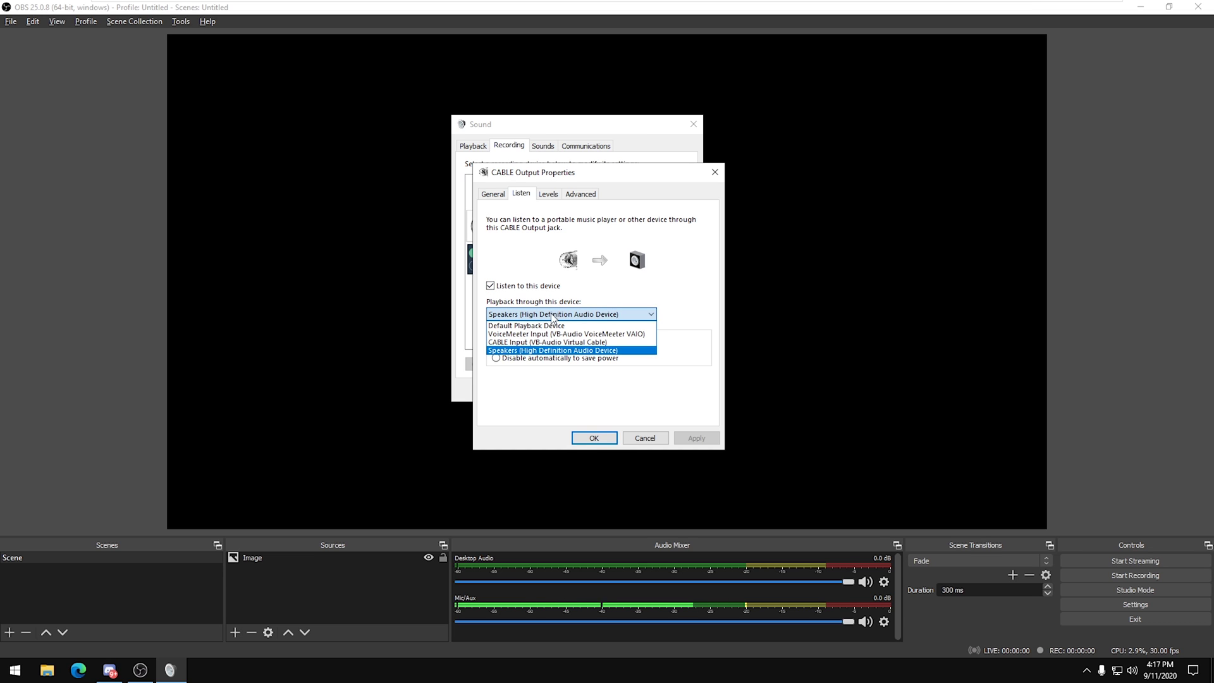
click(553, 351)
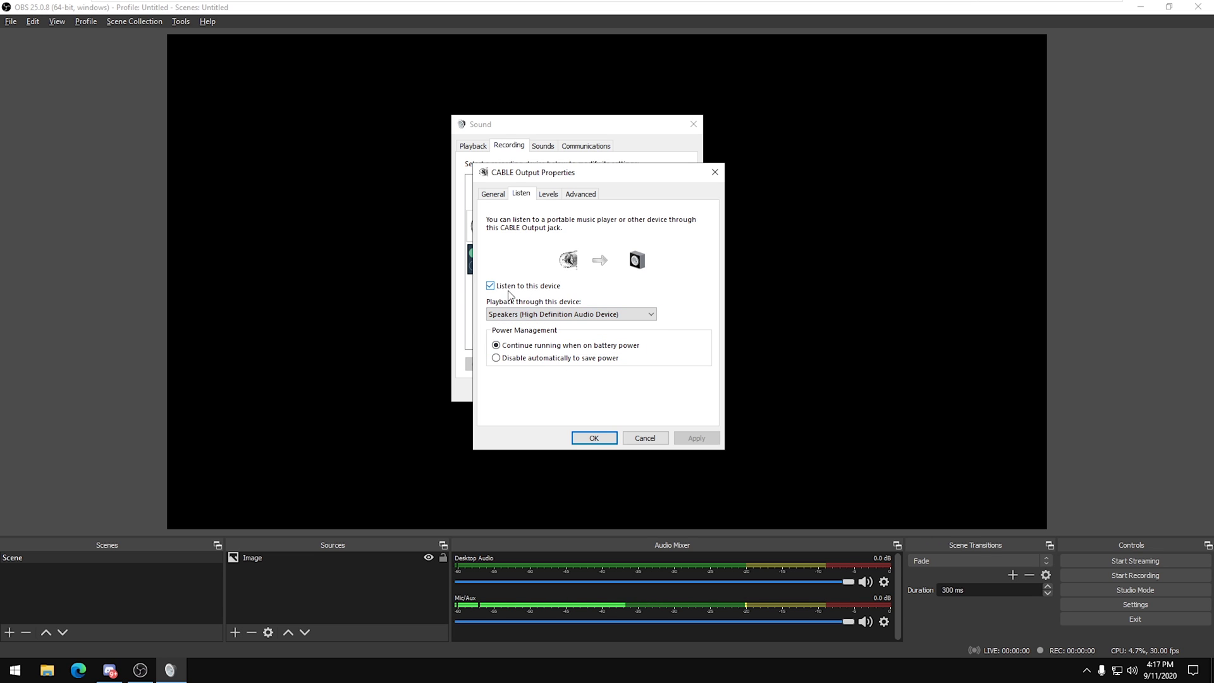
click(594, 438)
Set the VoiceMeeter Output recording device to be listened to through Speakers (High Definition Audio Device) and confirm its properties.
right_click(543, 265)
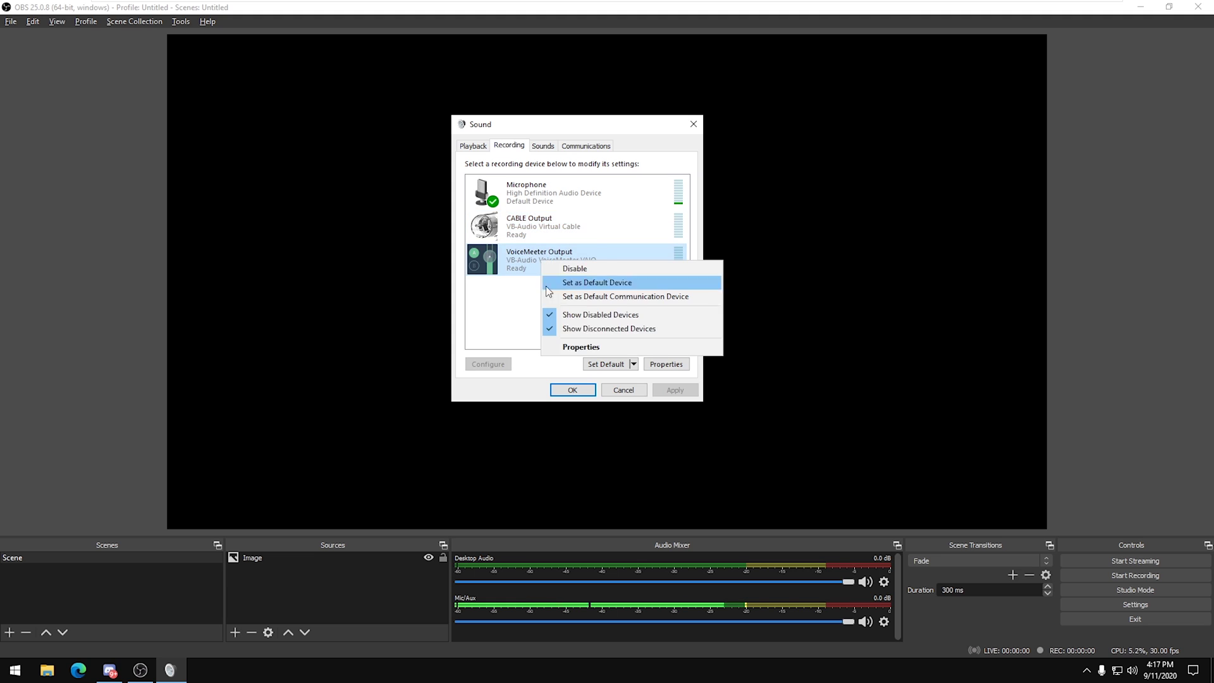
click(581, 345)
click(521, 194)
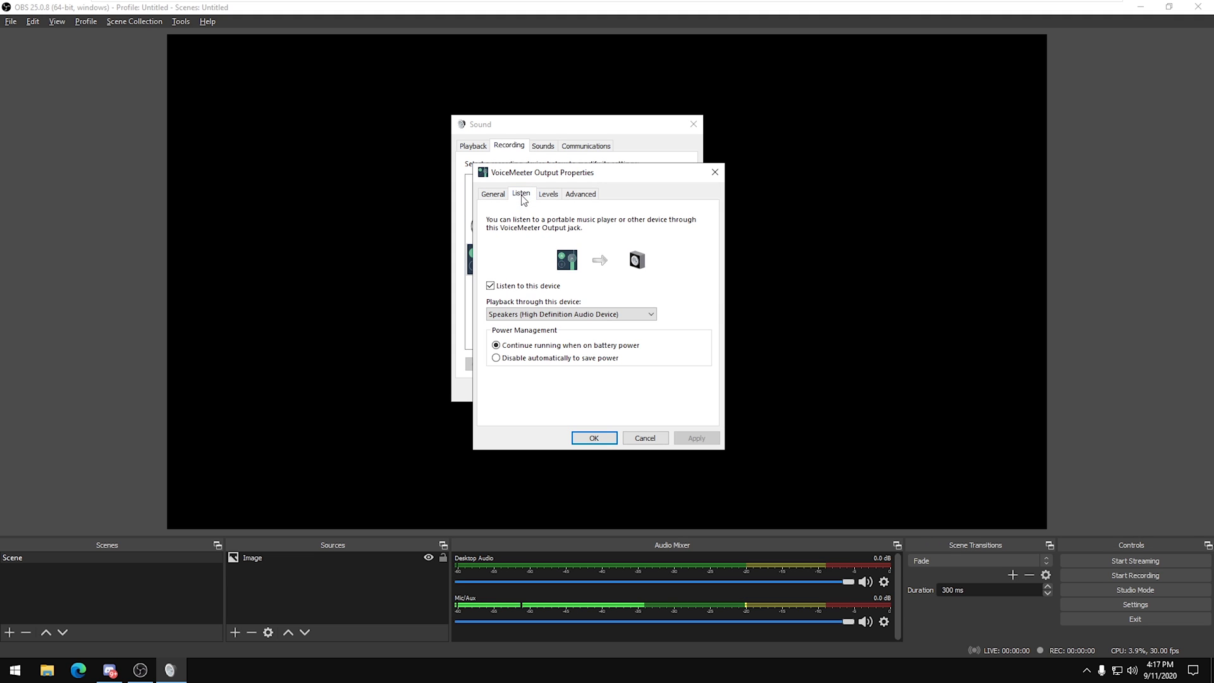
click(518, 285)
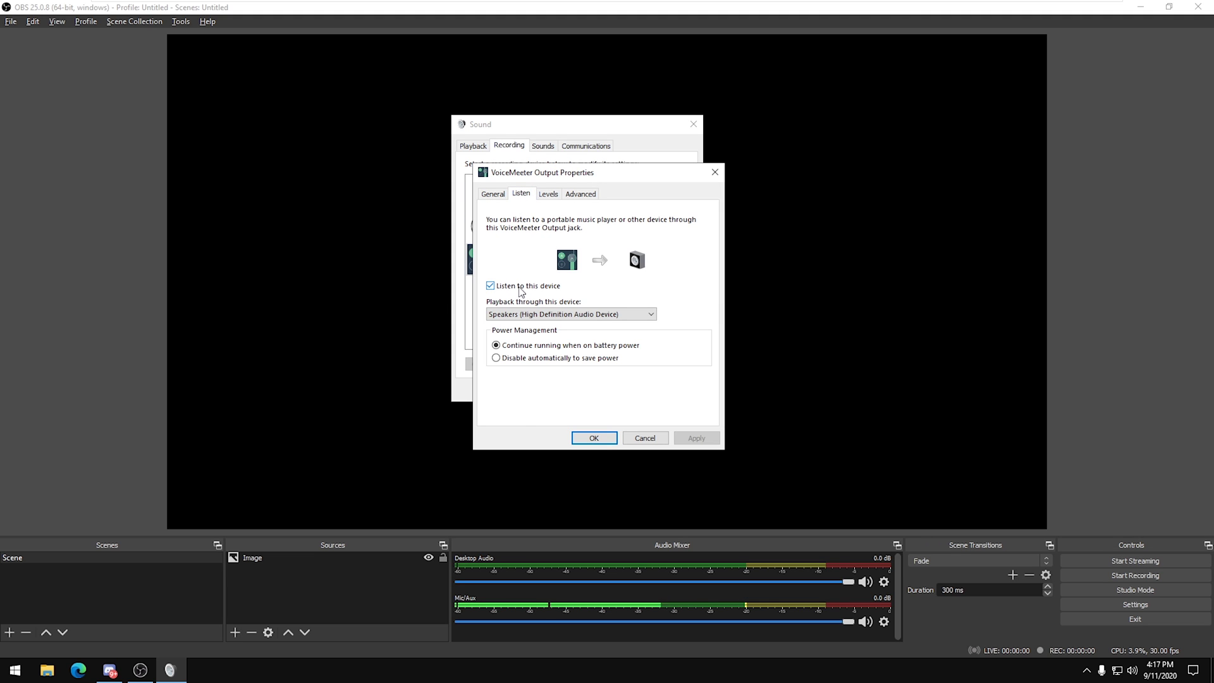
click(539, 315)
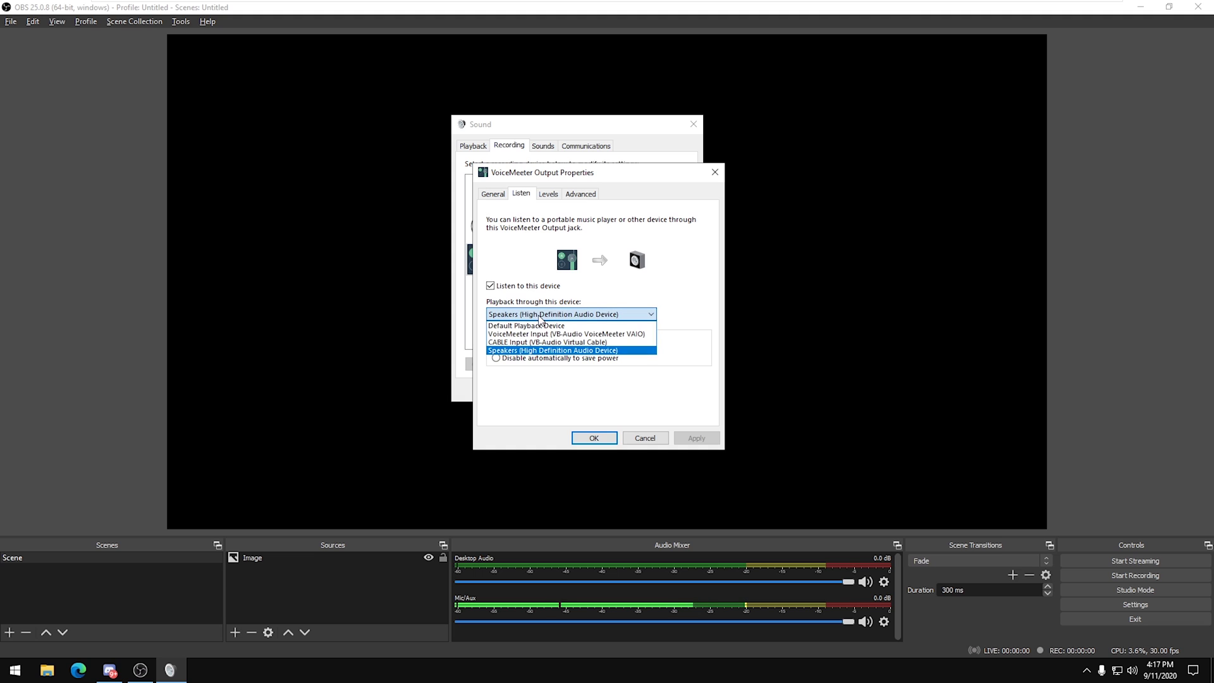
click(534, 350)
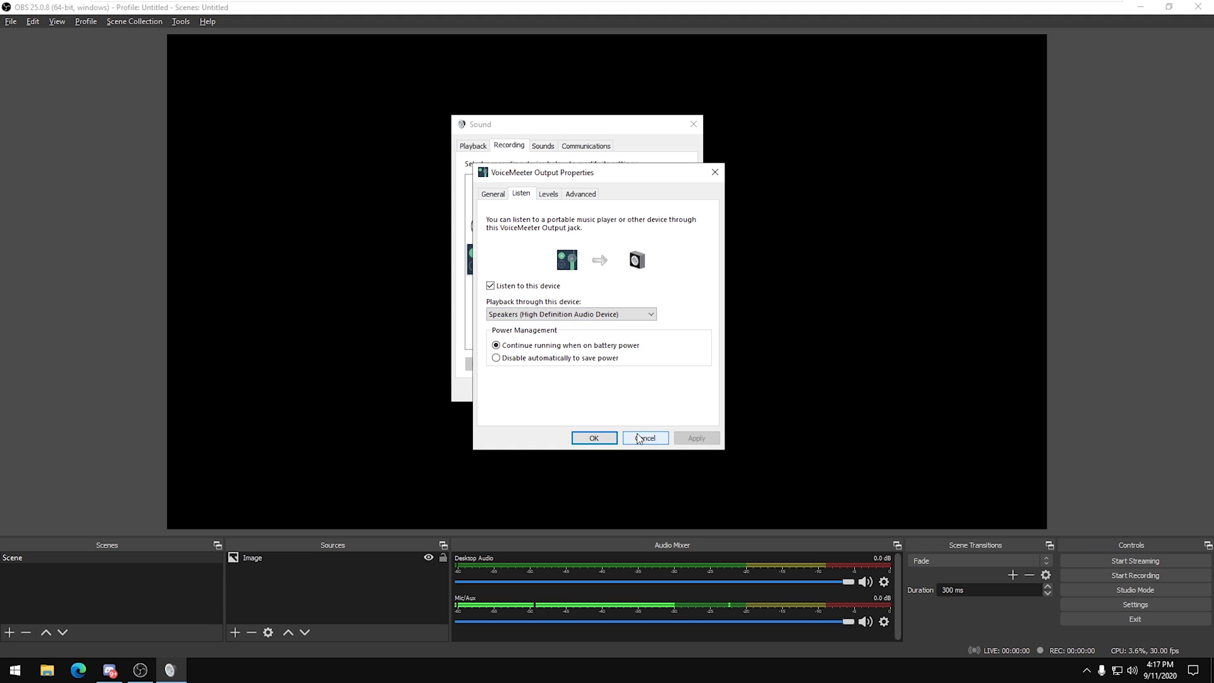
click(599, 438)
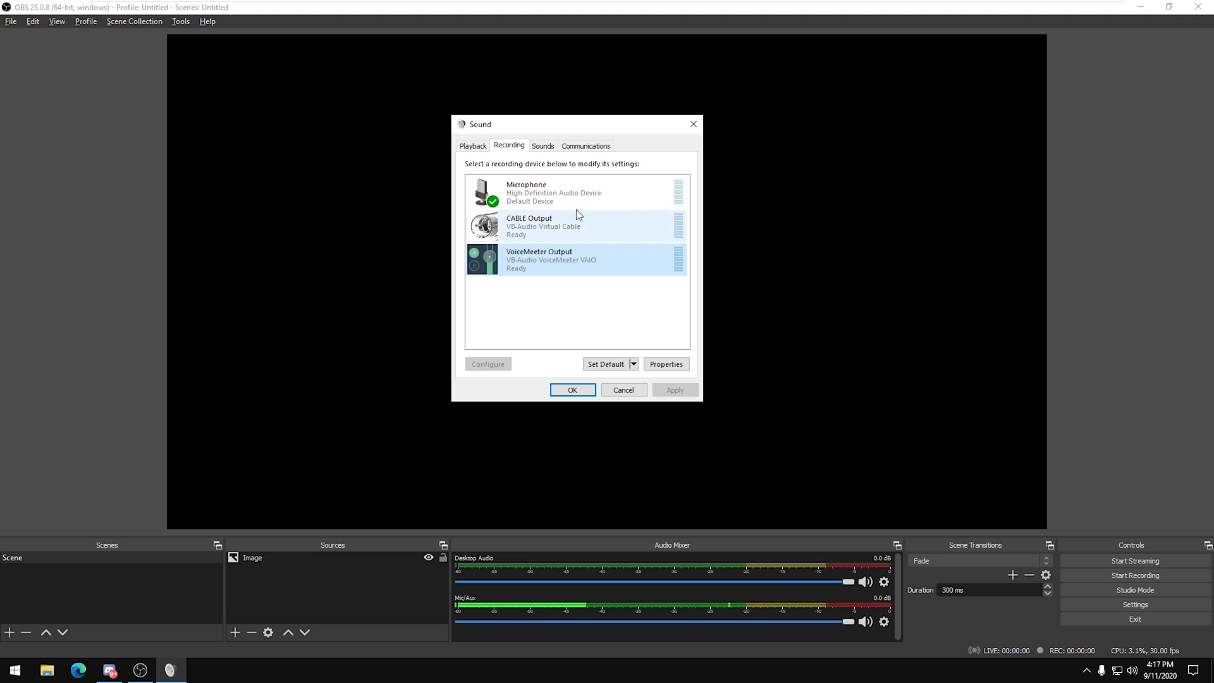
Show the playback devices in the Sound dialog and open the How To Tech website in an Edge window beside it.
click(476, 146)
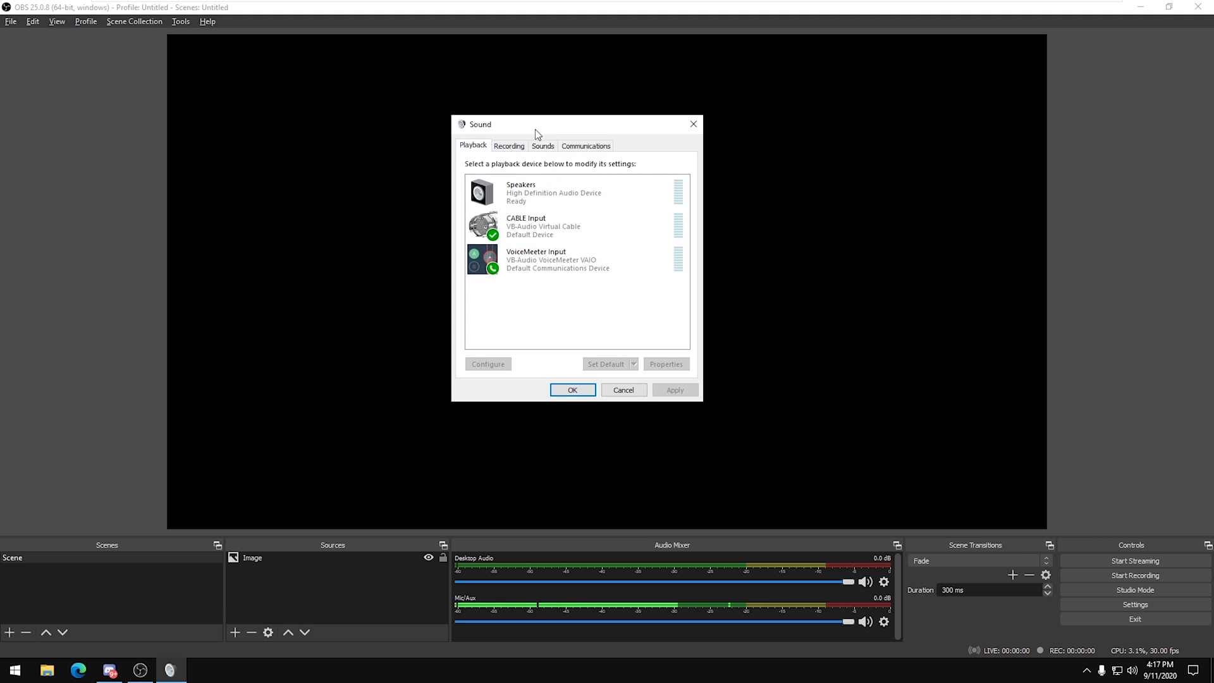
drag(541, 131, 611, 143)
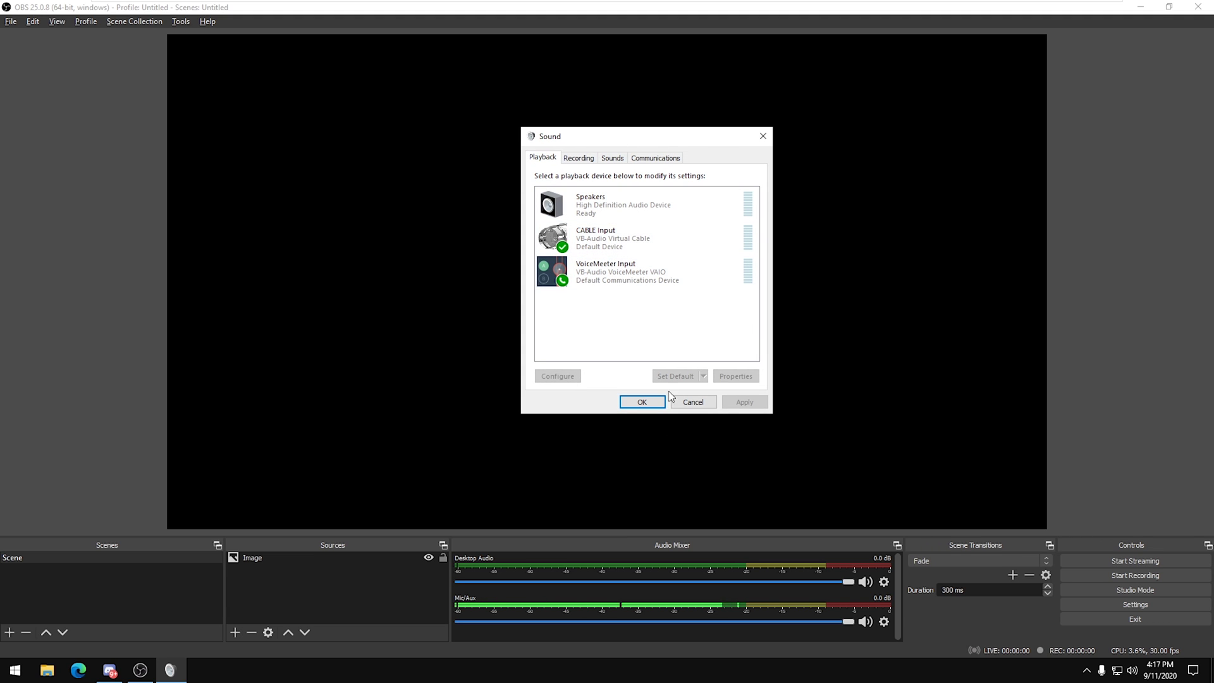
click(82, 673)
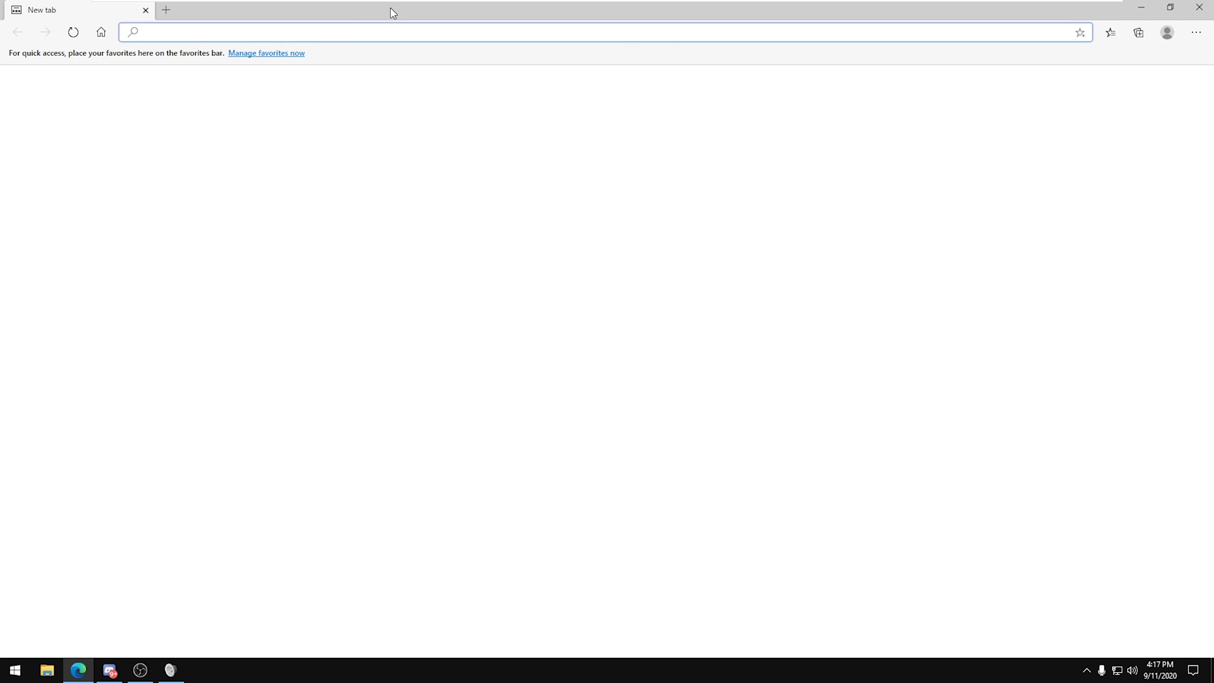
drag(390, 7, 291, 89)
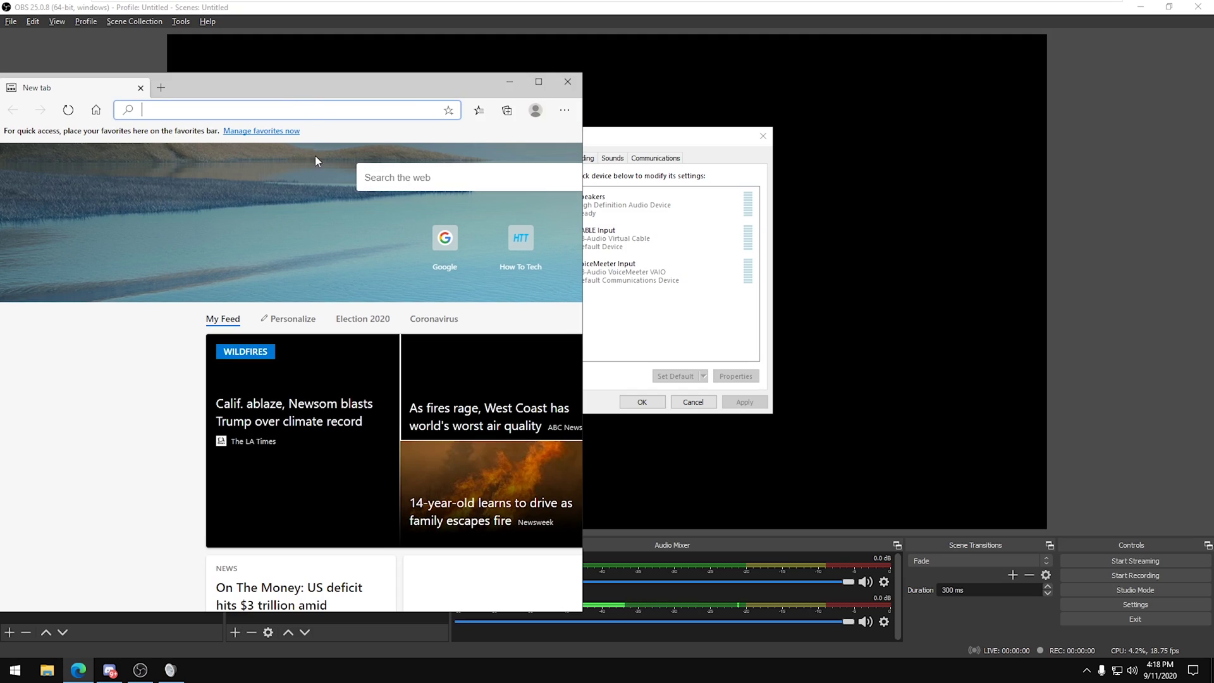
click(248, 241)
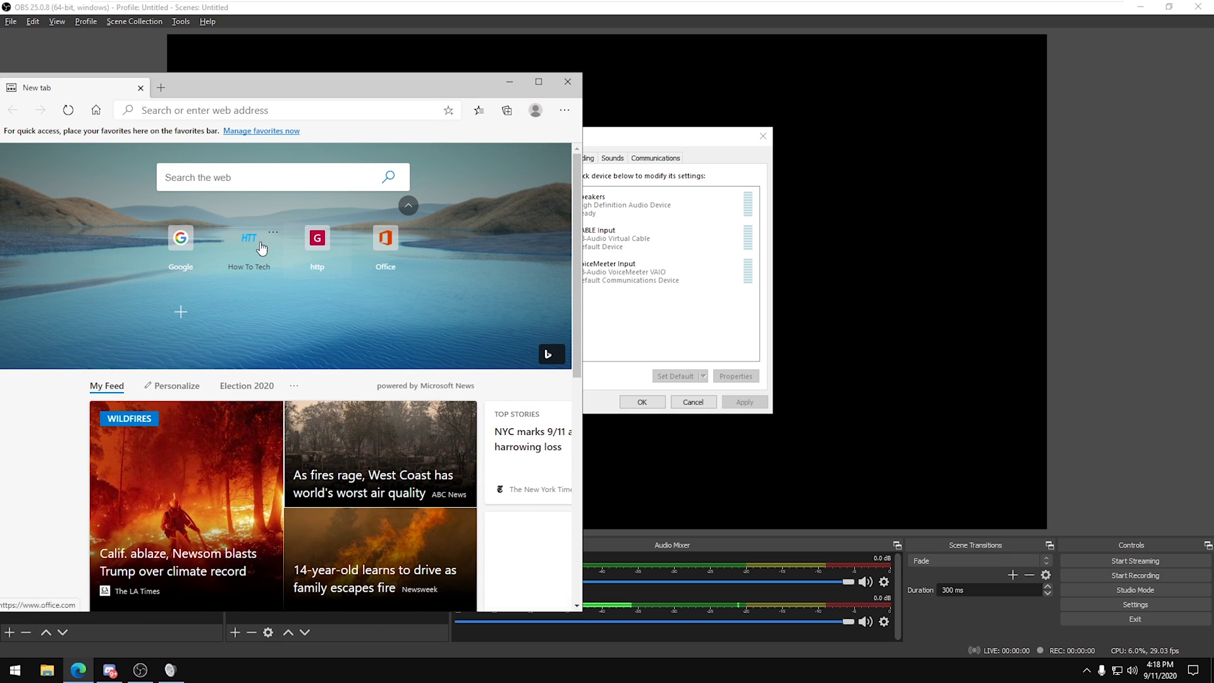
mouse_move(267, 83)
mouse_down()
mouse_move(308, 82)
mouse_move(284, 68)
mouse_up()
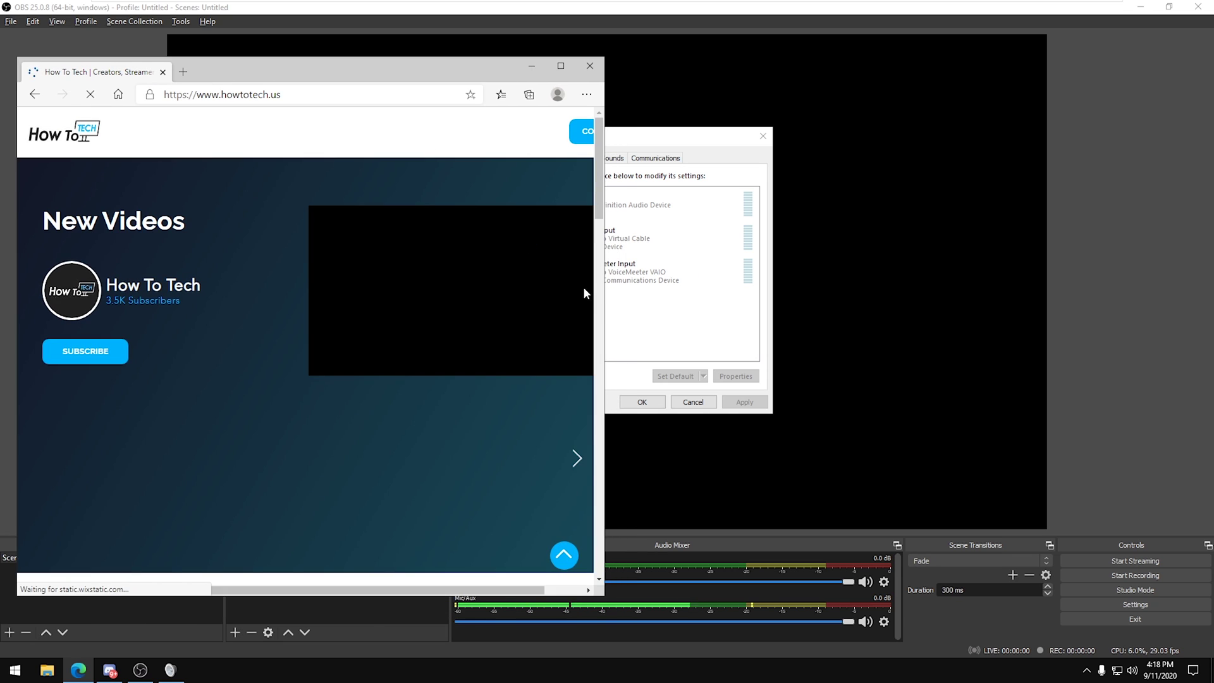
drag(604, 325, 504, 325)
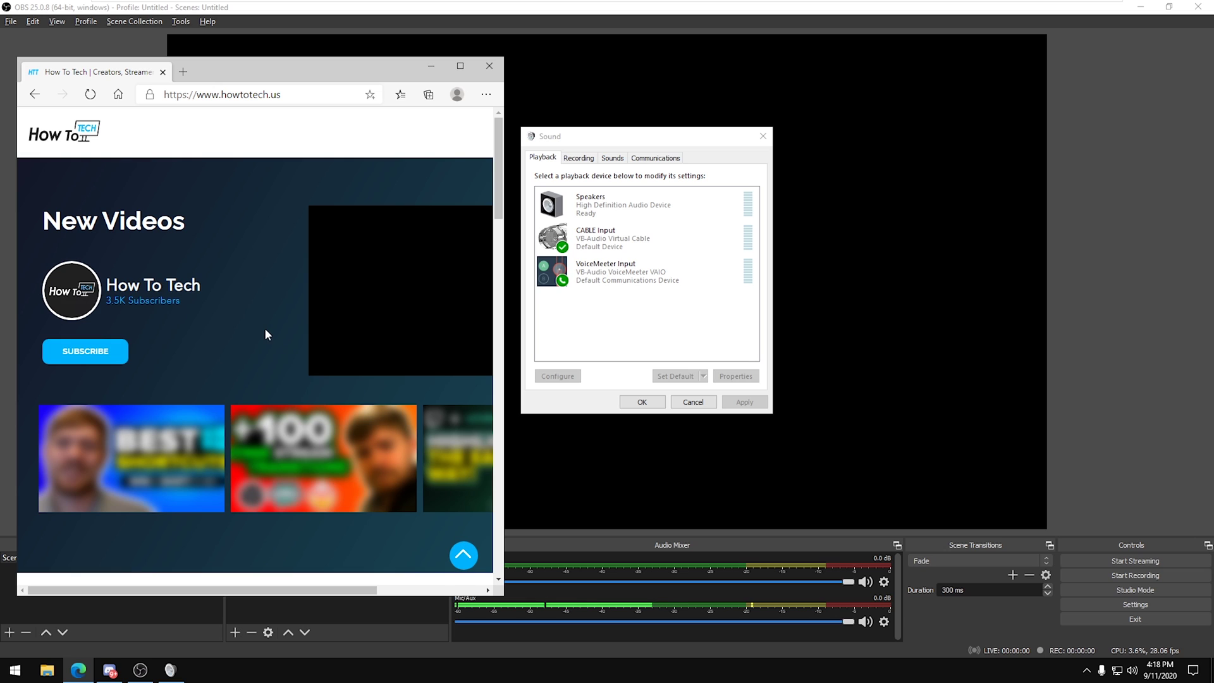
Play the featured video on the How To Tech site to check the audio level meters, and close the browser.
scroll(325, 327, right, 3)
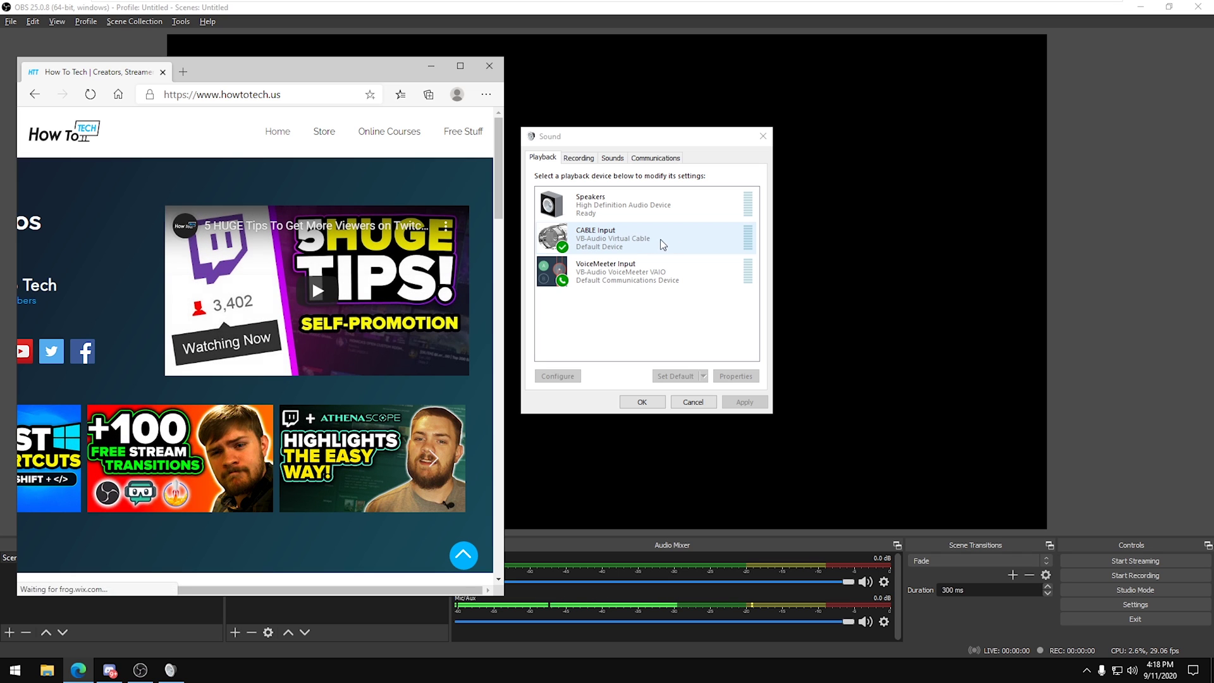
click(322, 302)
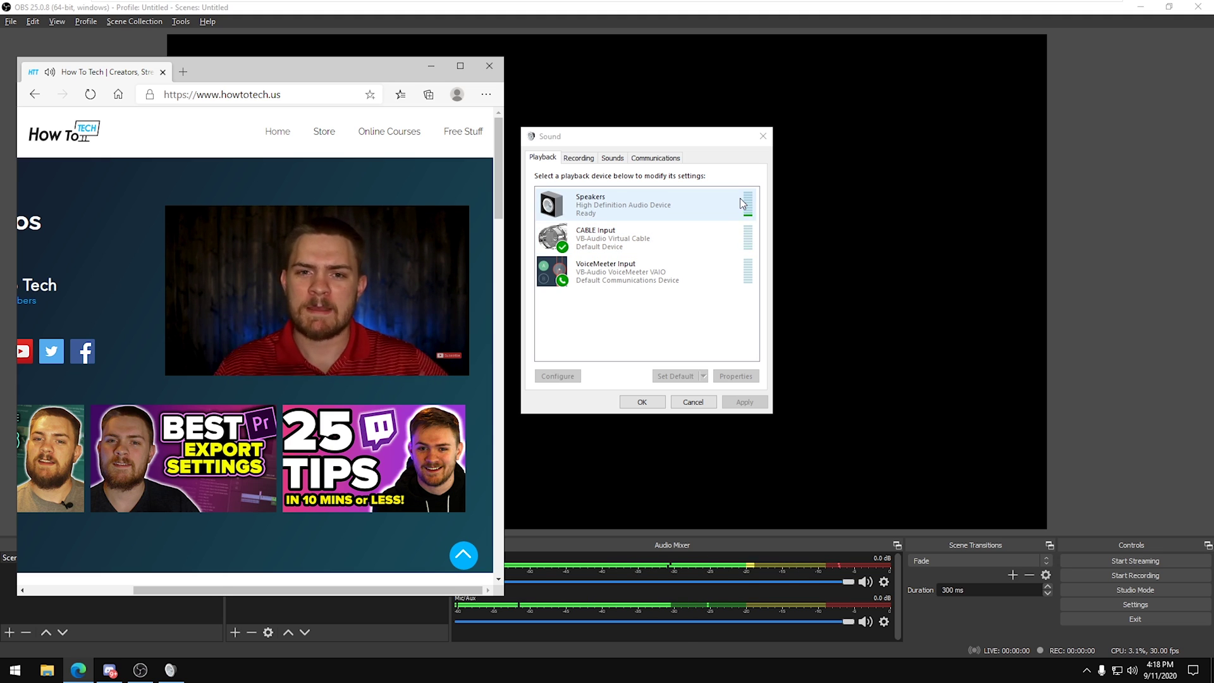
click(490, 66)
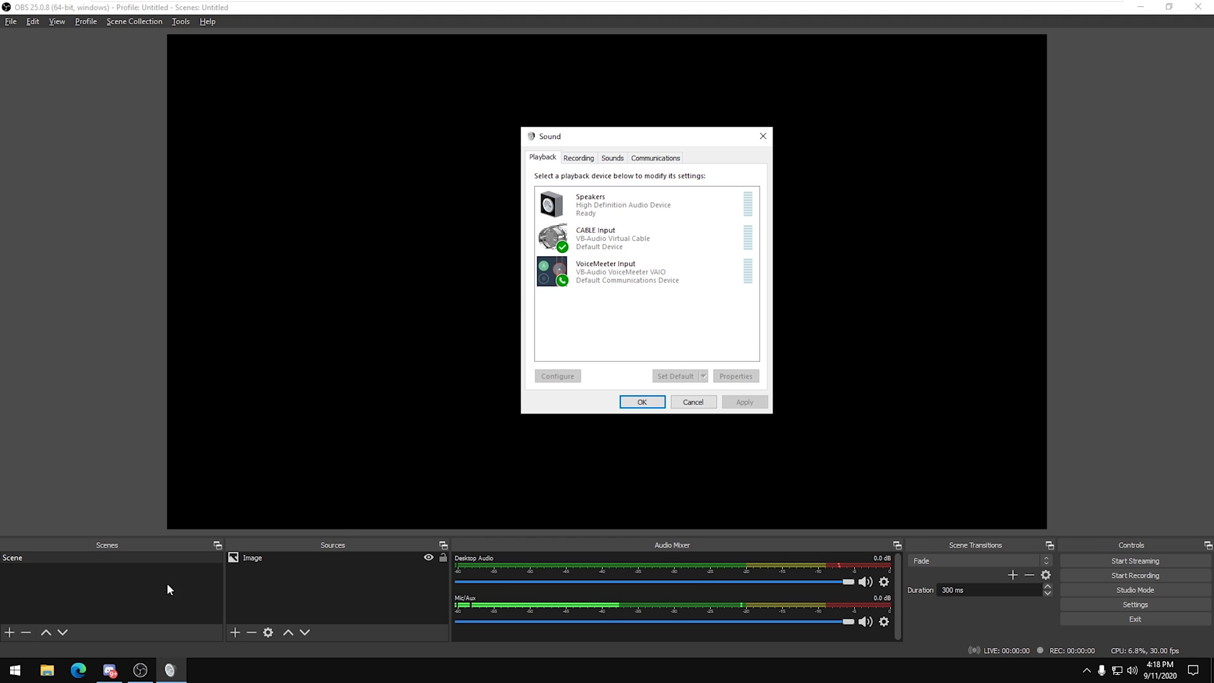
Switch to Discord and set the voice output device to VoiceMeeter Input (VB-Audio VoiceMeeter VAIO).
click(113, 672)
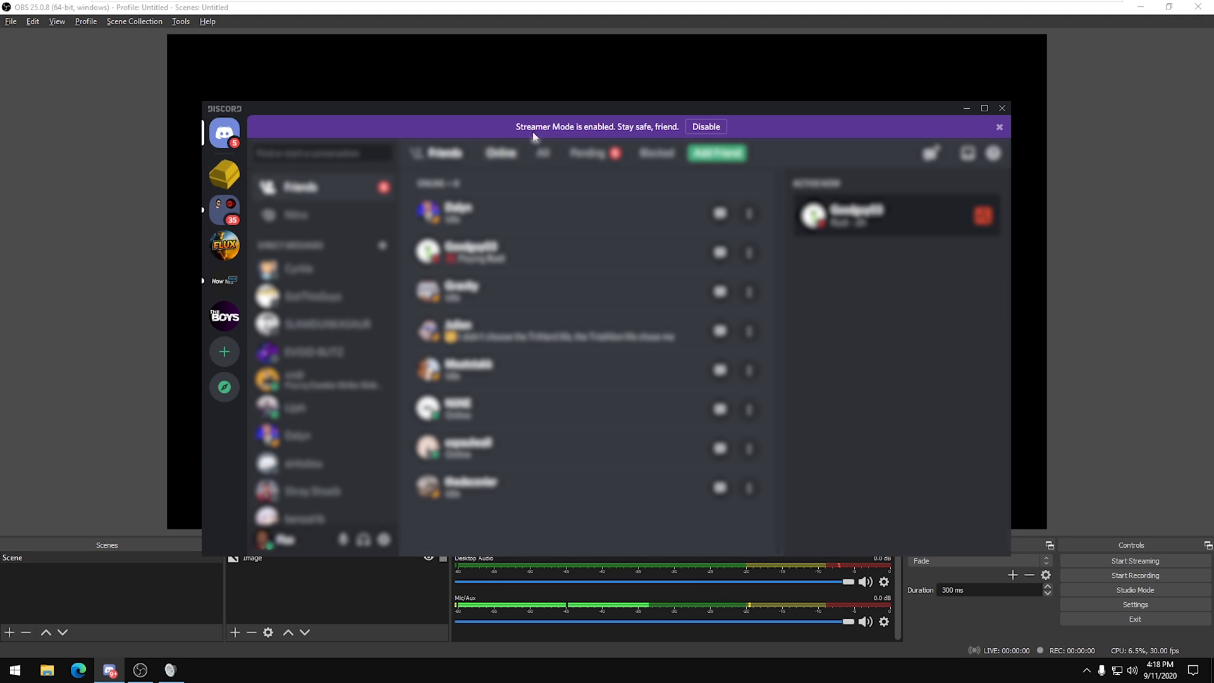
click(385, 541)
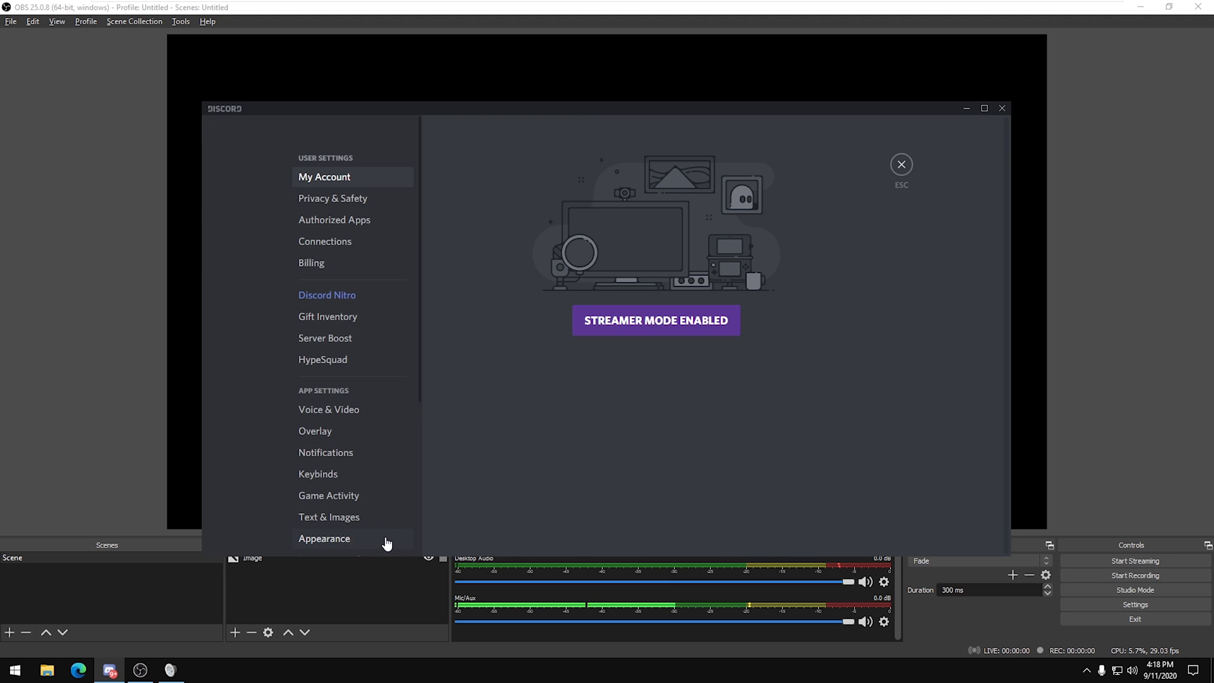
click(399, 412)
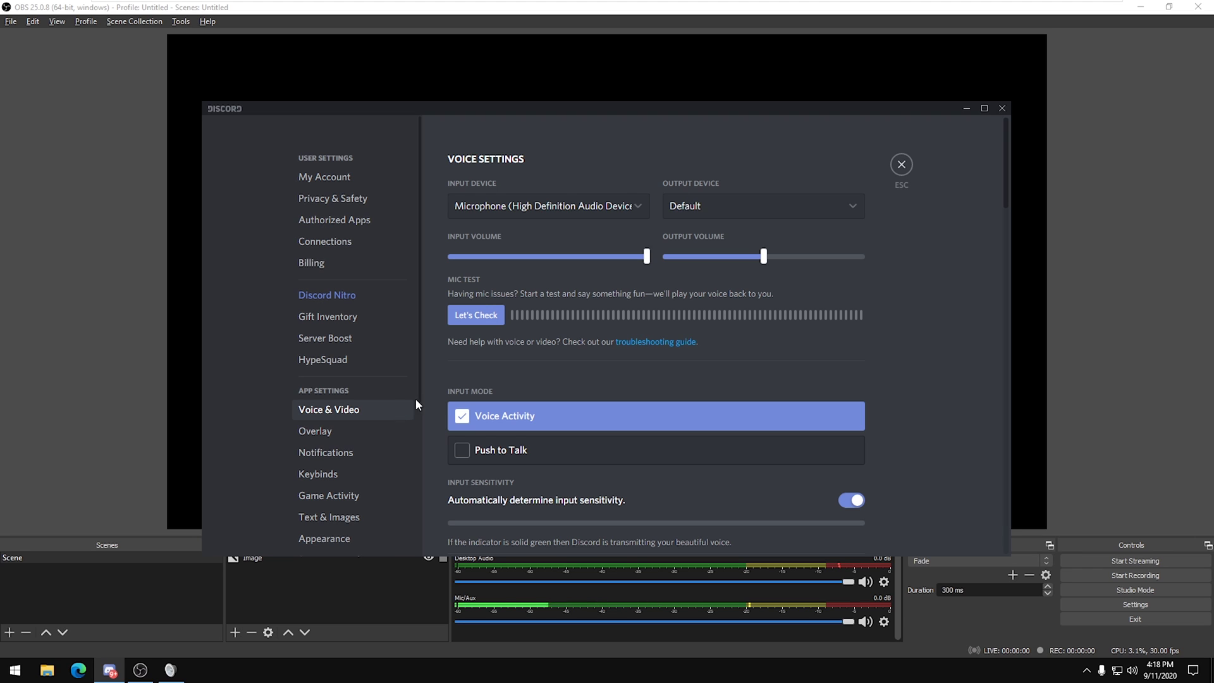
click(760, 209)
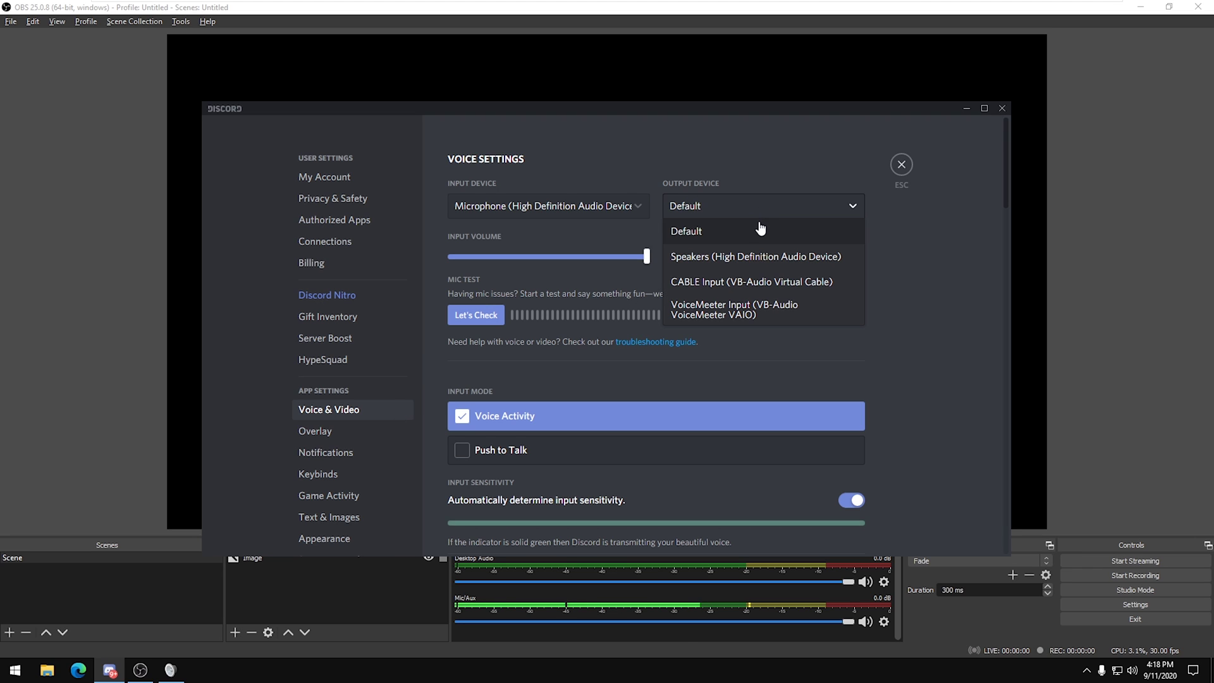
click(749, 319)
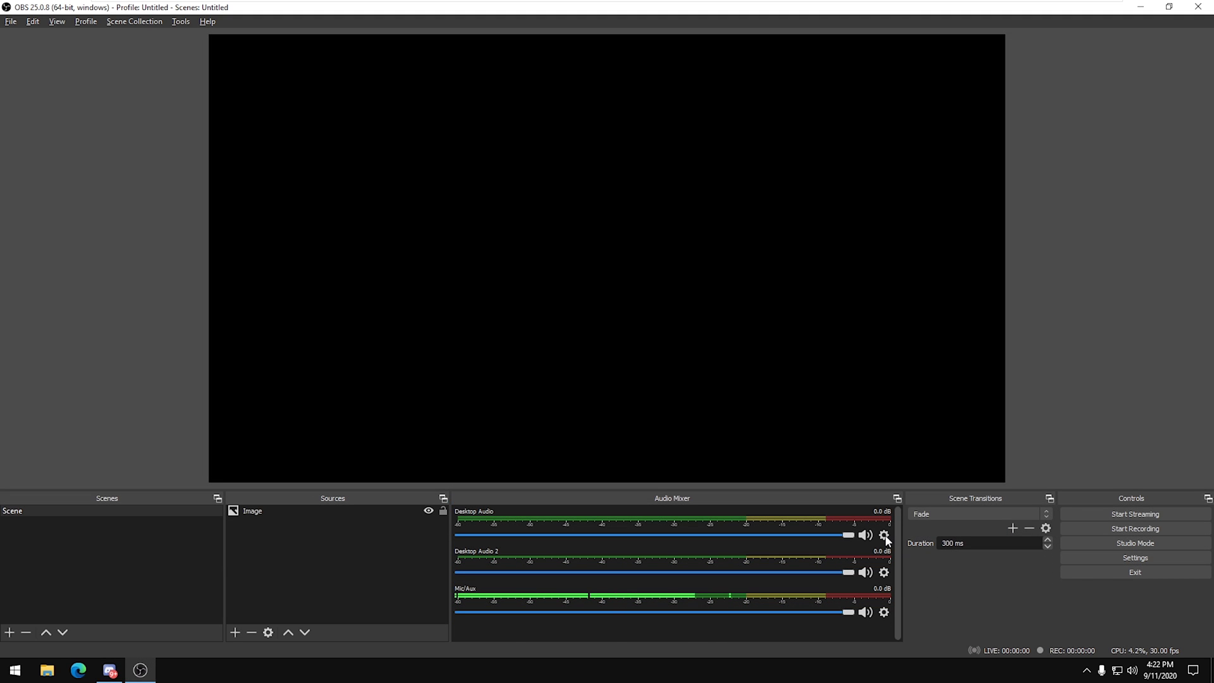
Remove Desktop Audio 2 from tracks 4, 5 and 6 in the advanced audio properties and close the dialog.
click(885, 536)
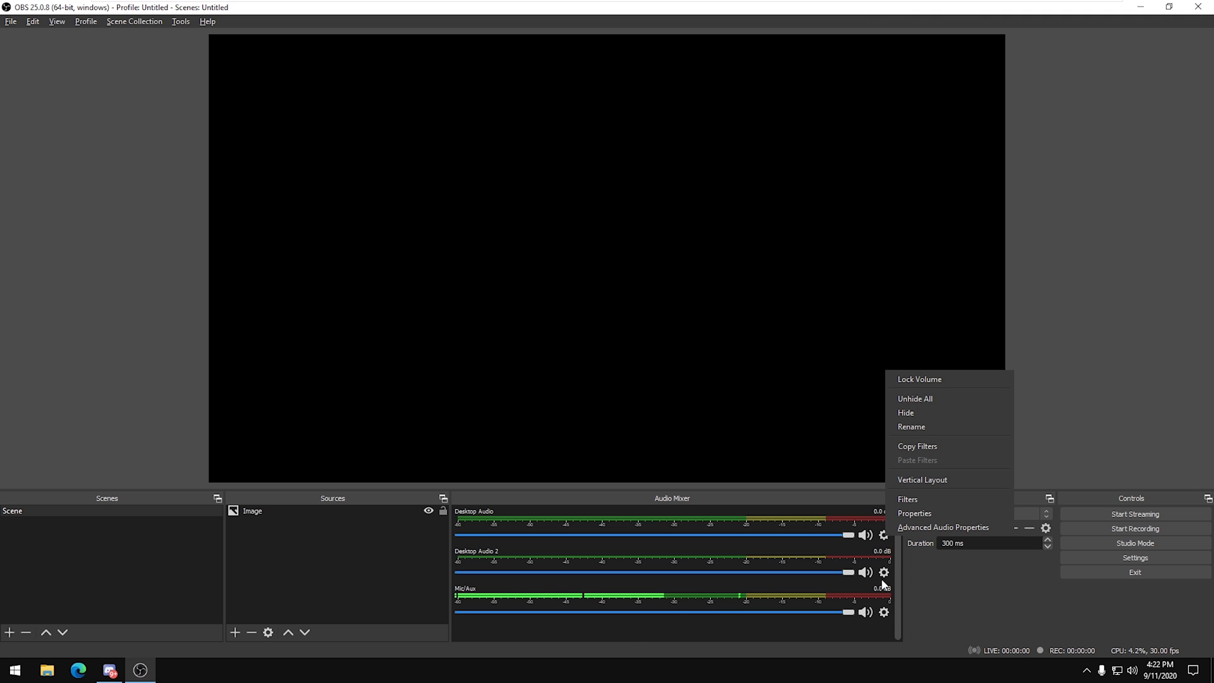
click(918, 529)
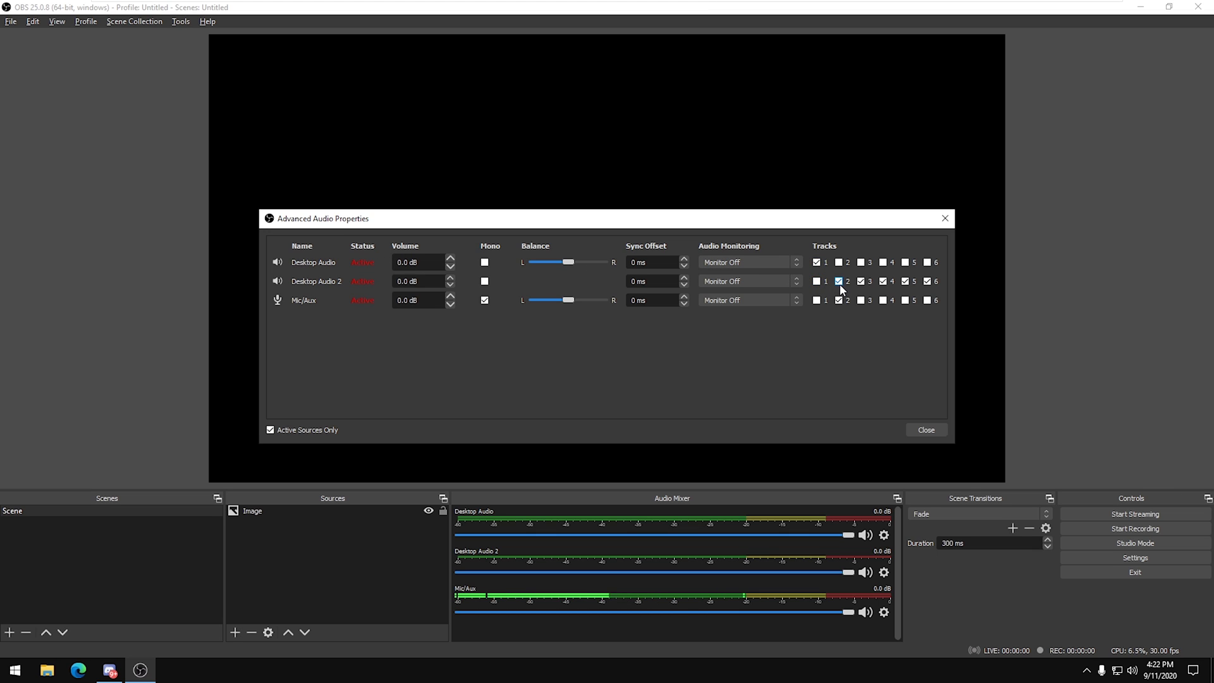
click(883, 281)
click(904, 281)
click(927, 281)
click(929, 429)
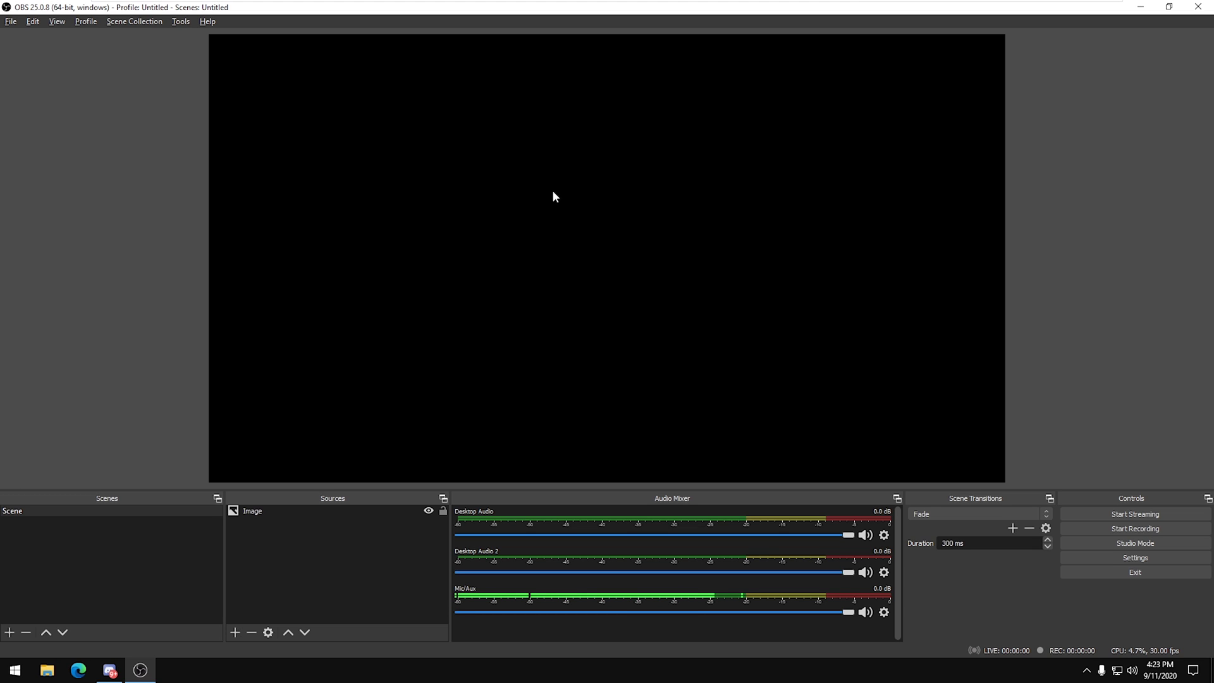
Enable audio track 3 in the advanced recording output settings and save the settings.
click(1127, 562)
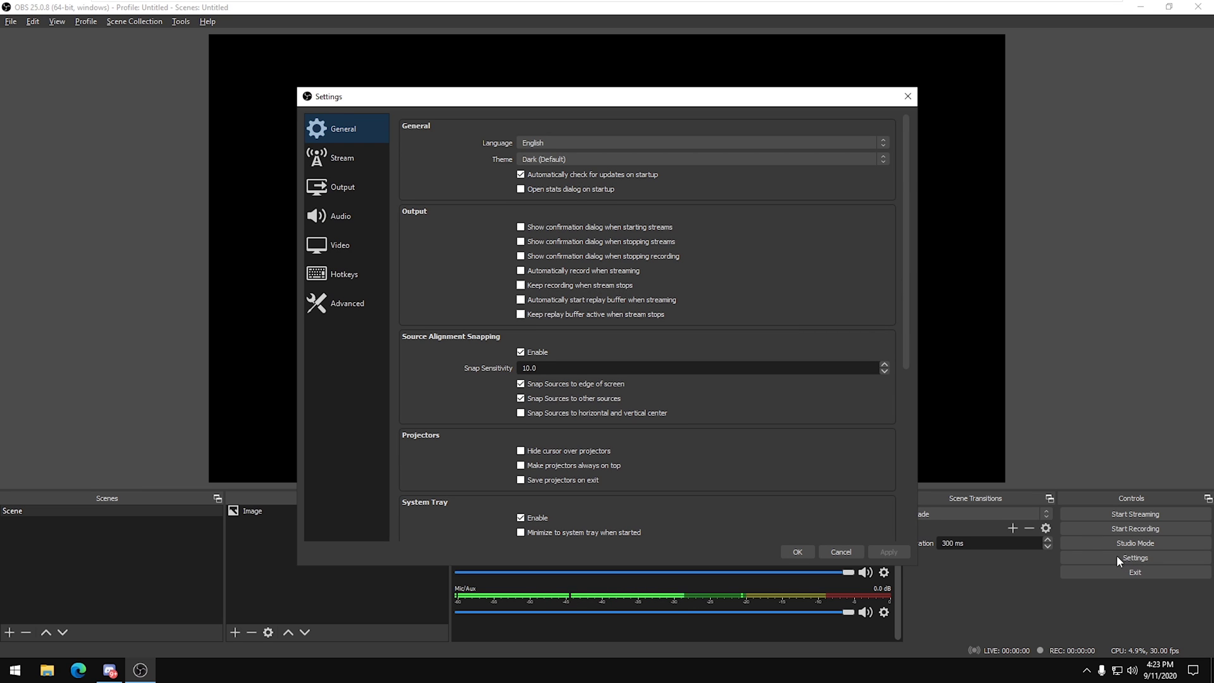
click(323, 193)
click(461, 150)
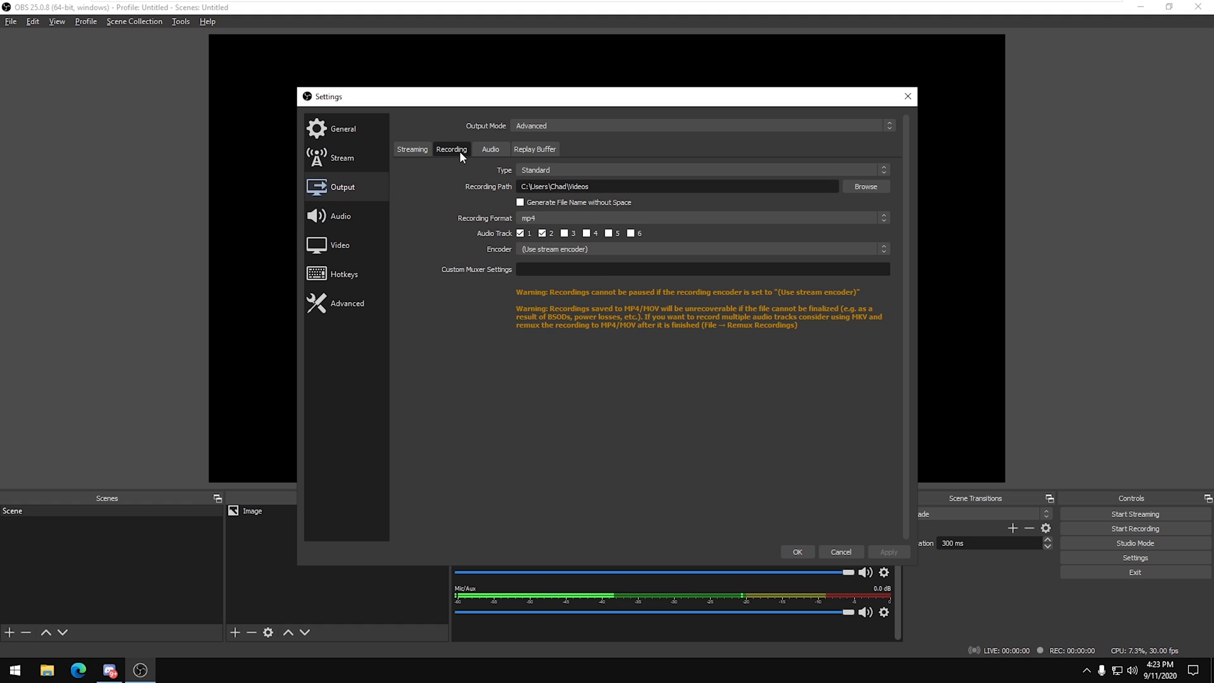
click(565, 234)
click(804, 552)
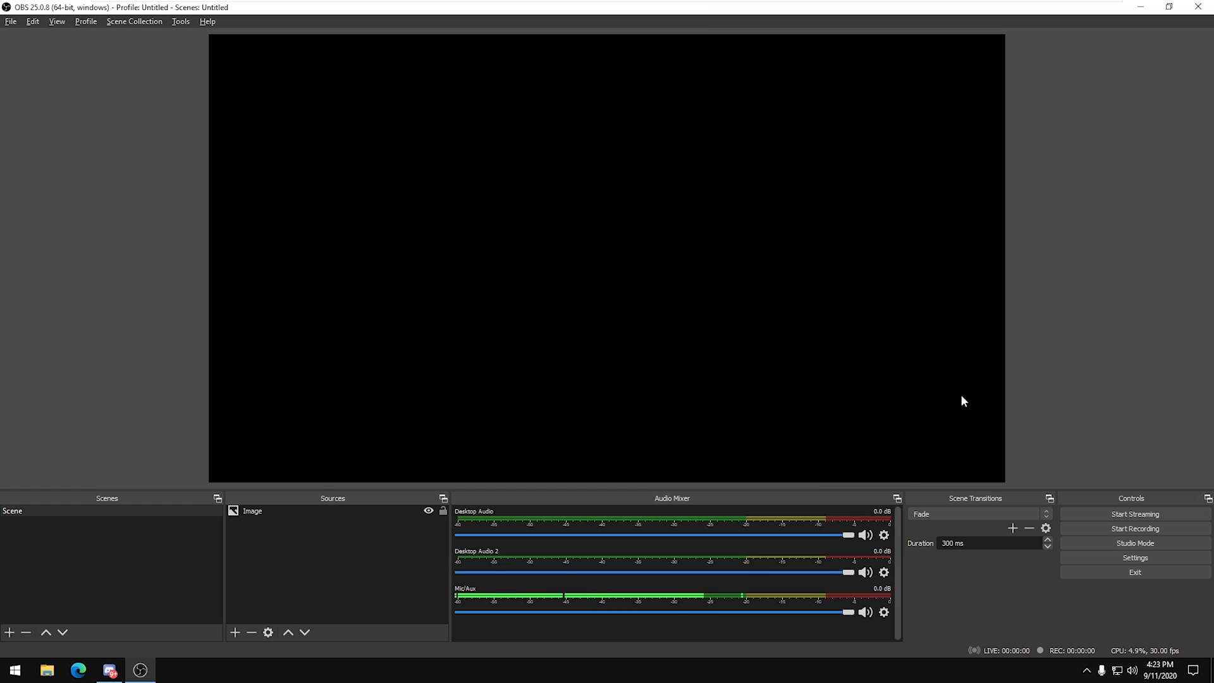